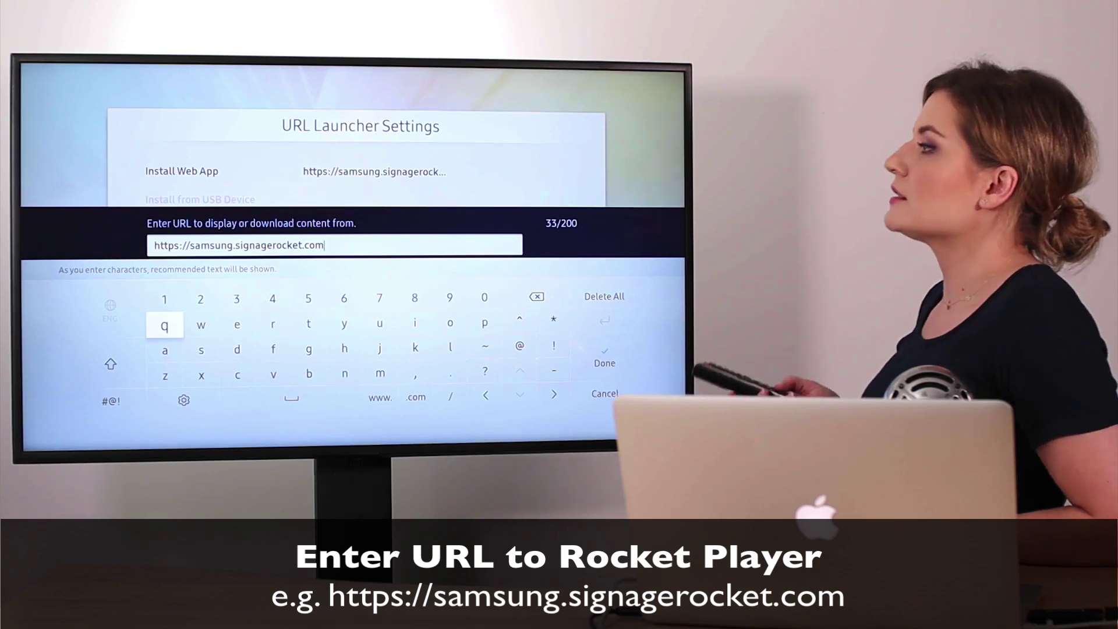
key("Right")
key("Right")
key("Right")
key("Right")
key("Right")
key("Right")
key("Right")
key("Right")
key("Right")
key("Right")
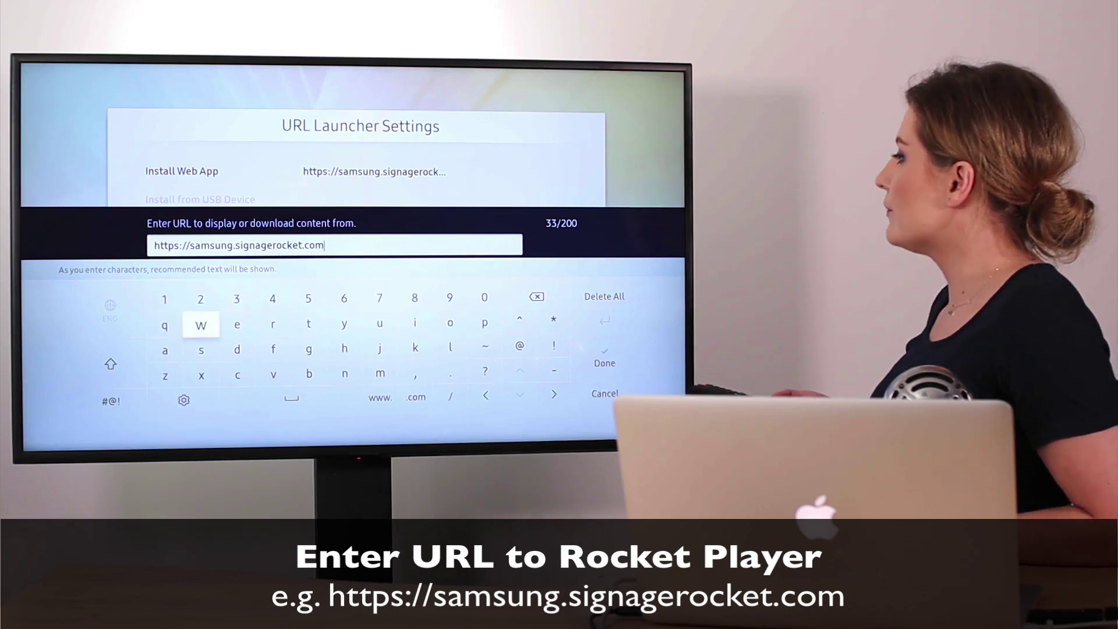
key("Right")
key("Right")
key("Down")
key("Return")
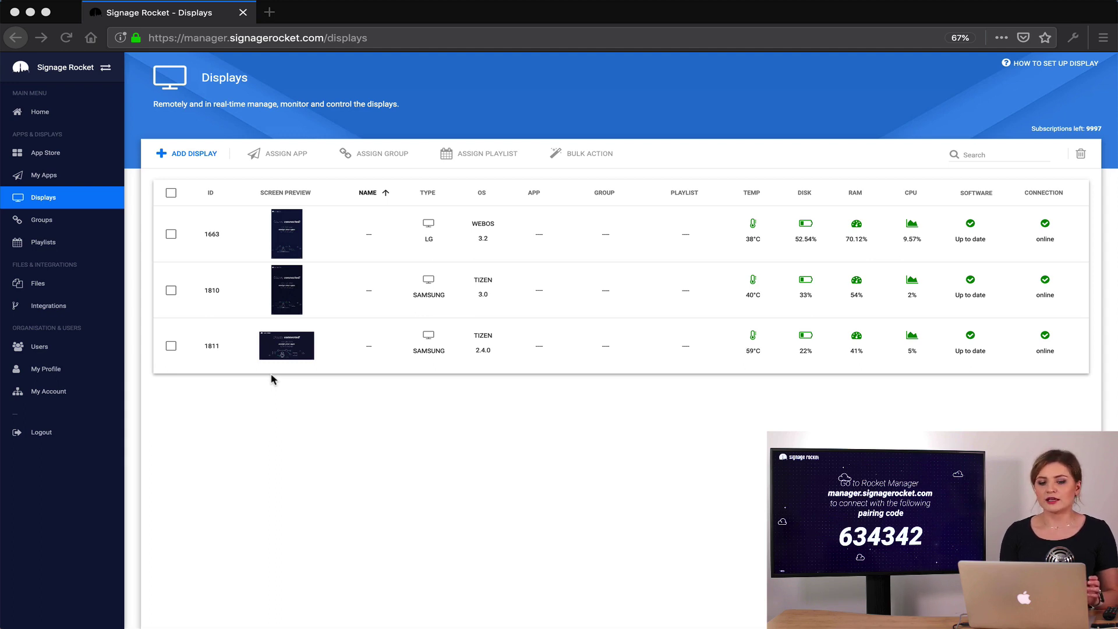
Bring the browser showing Rocket Manager's Displays page to the front
left_click(181, 182)
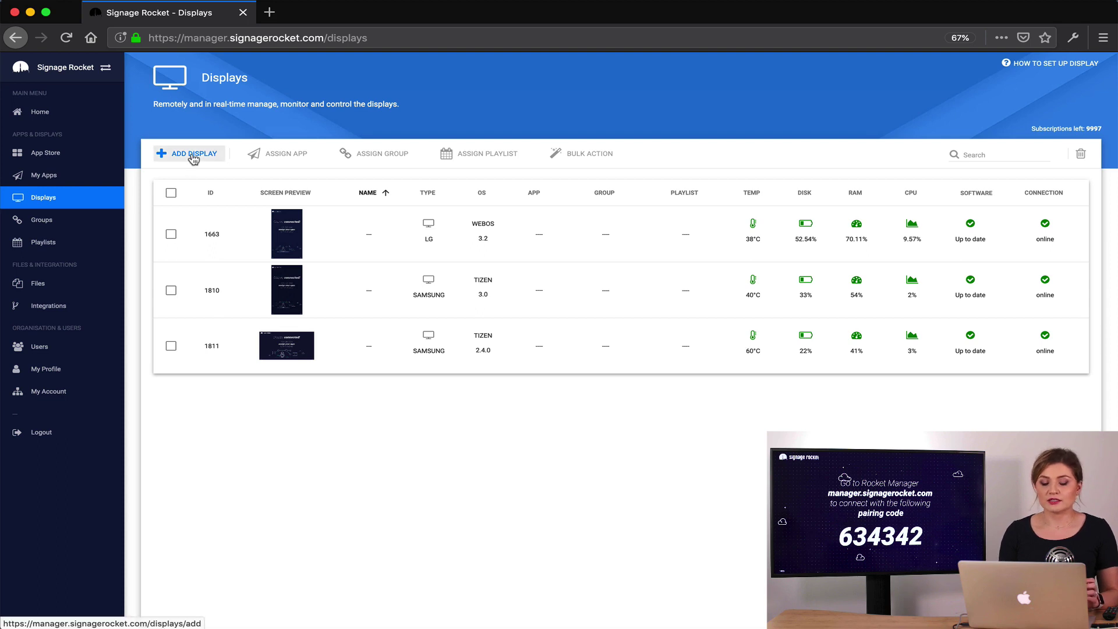
Pair the Samsung screen as a single display using its on-screen pairing code
left_click(193, 155)
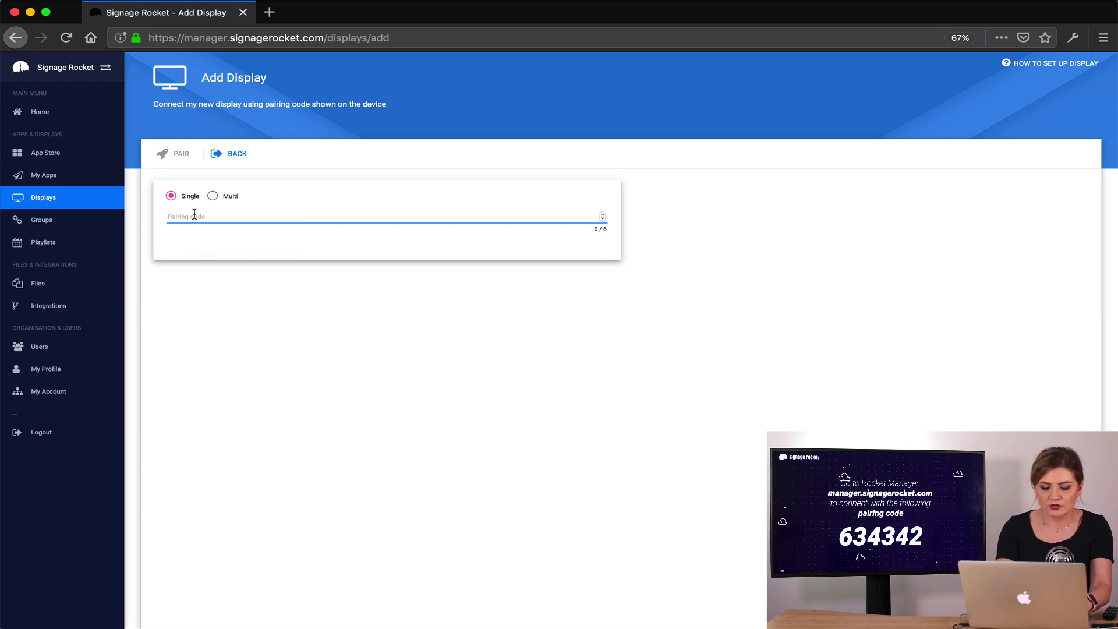
type("634")
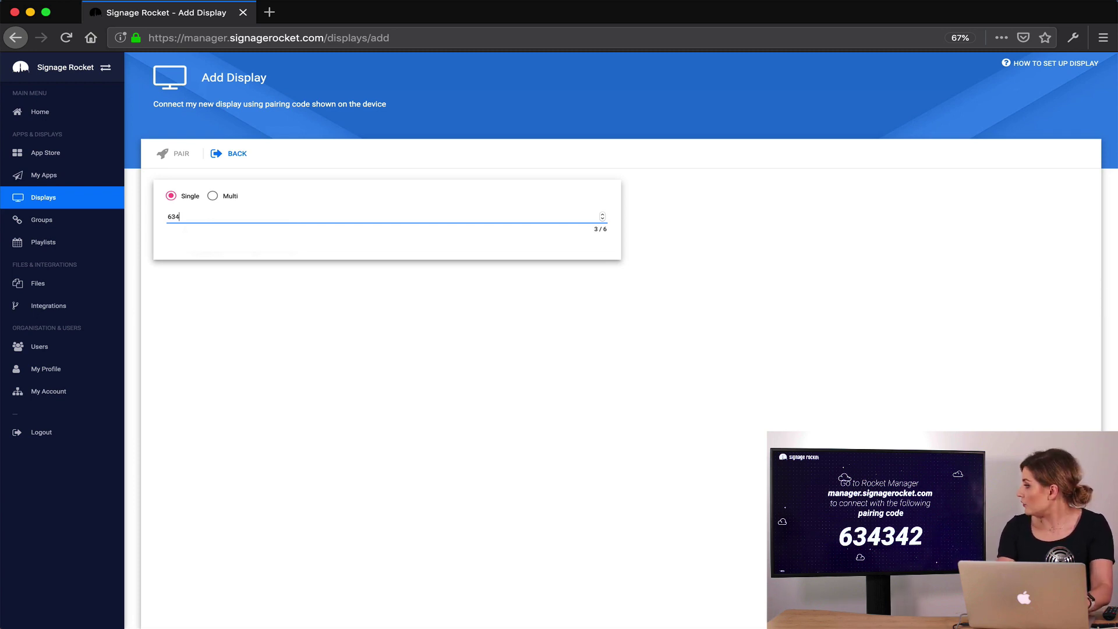
type("342")
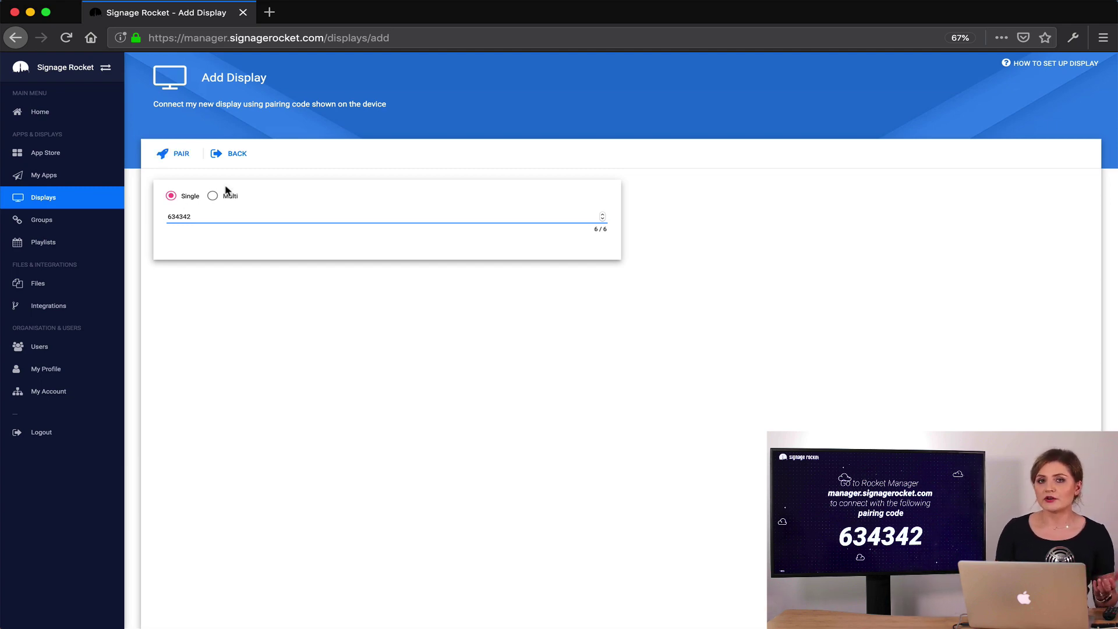
left_click(244, 203)
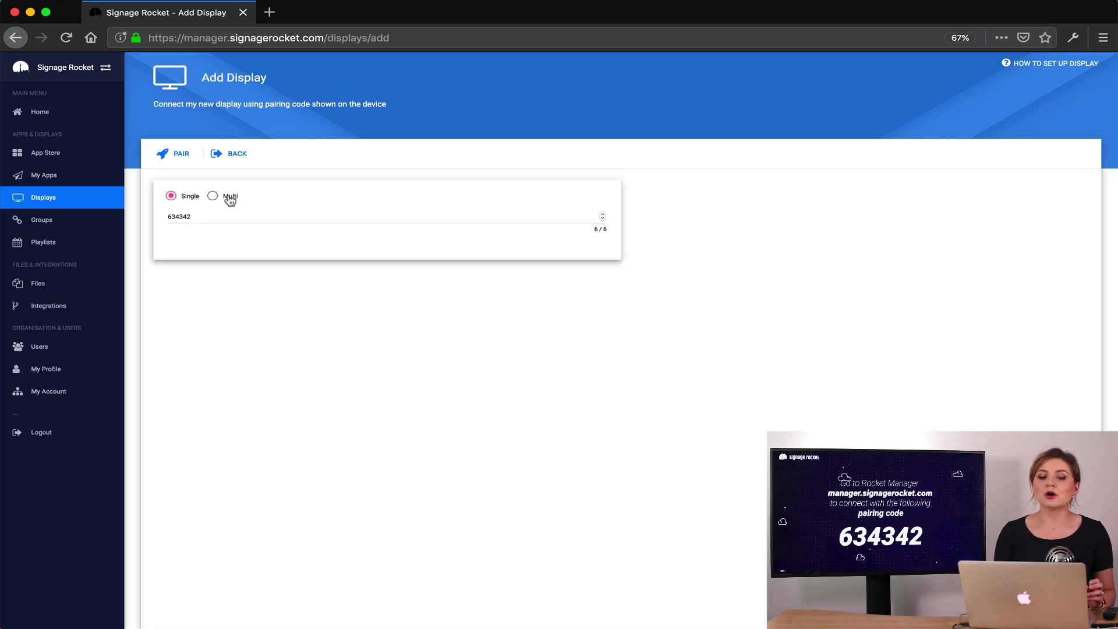
left_click(229, 200)
left_click(180, 199)
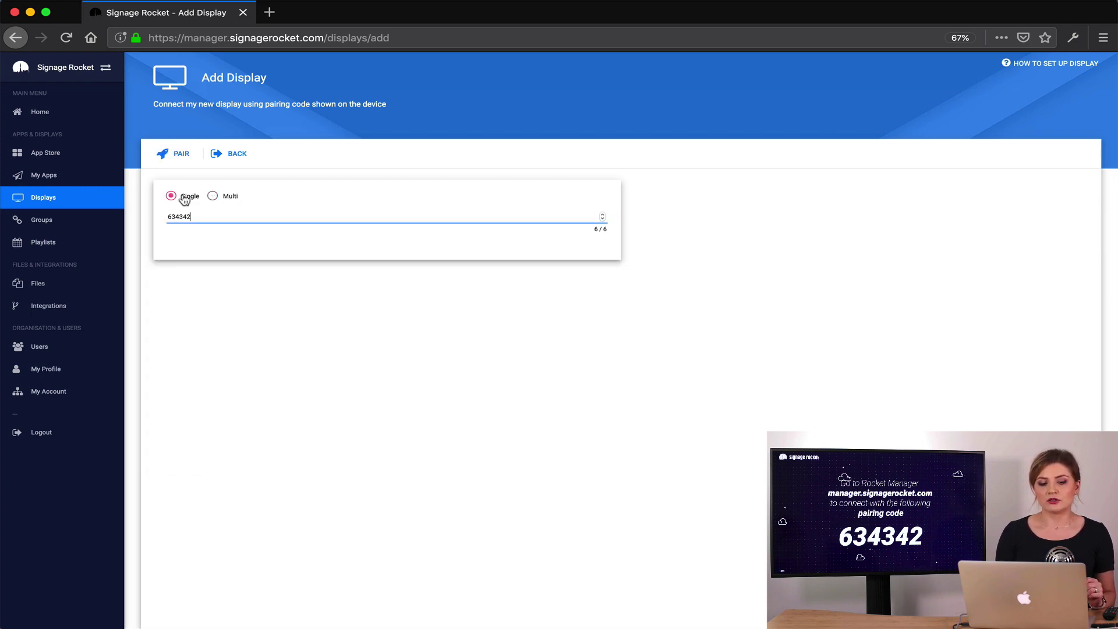
left_click(177, 161)
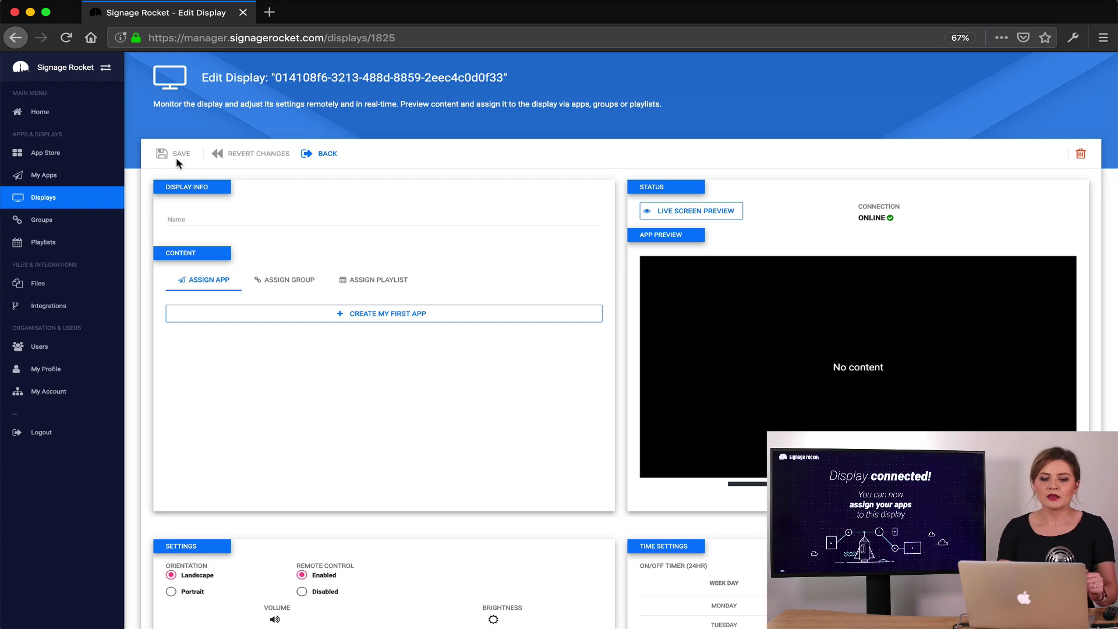
left_click(328, 154)
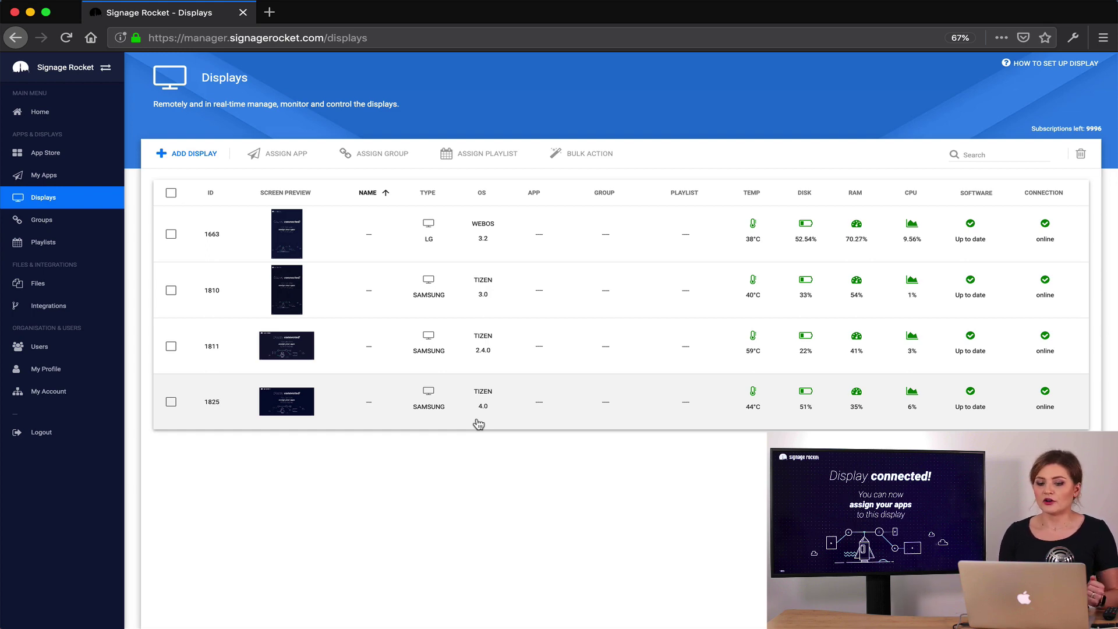
left_click(478, 424)
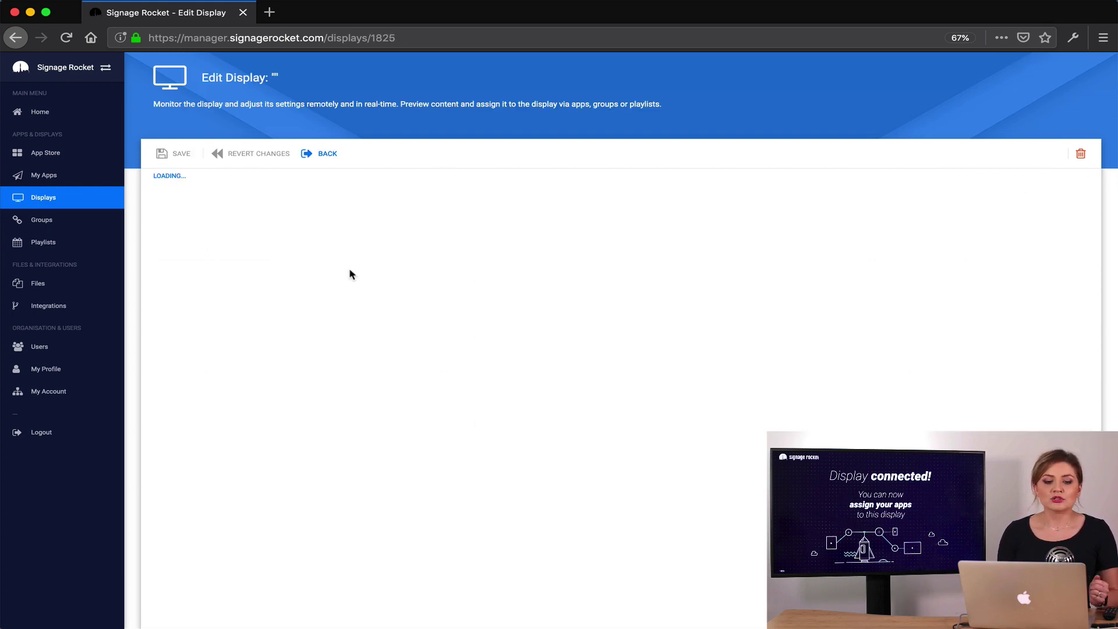
Name display 1825 'MAIN DISPLAY' and keep its orientation at Landscape
left_click(205, 220)
type("MAIN DISPLAY")
scroll(313, 399, "down", 5)
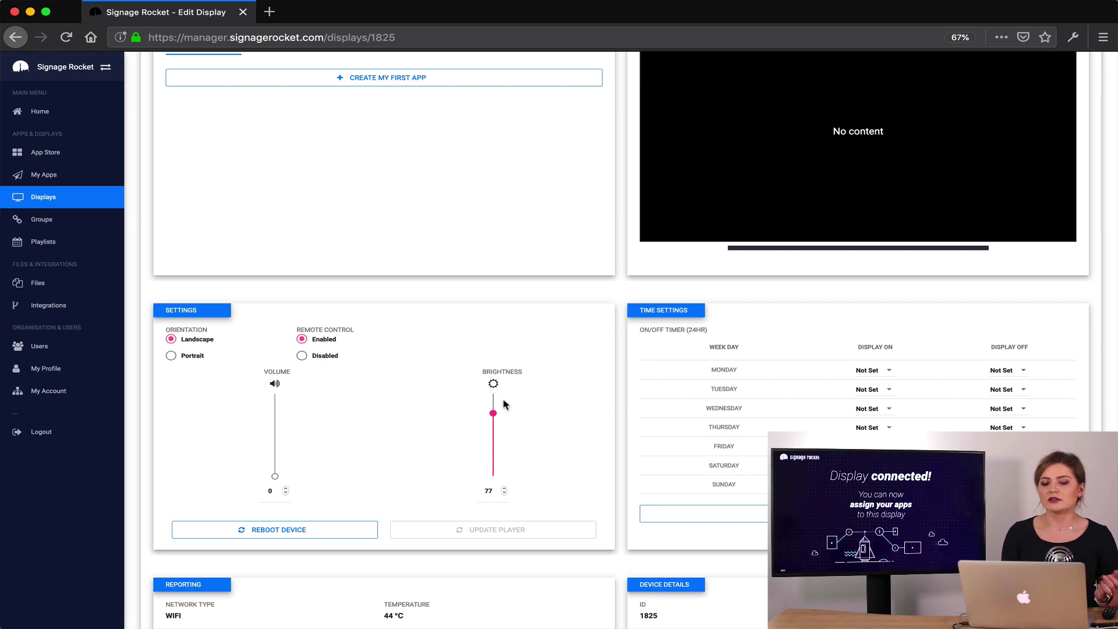
left_click(194, 358)
scroll(439, 386, "up", 5)
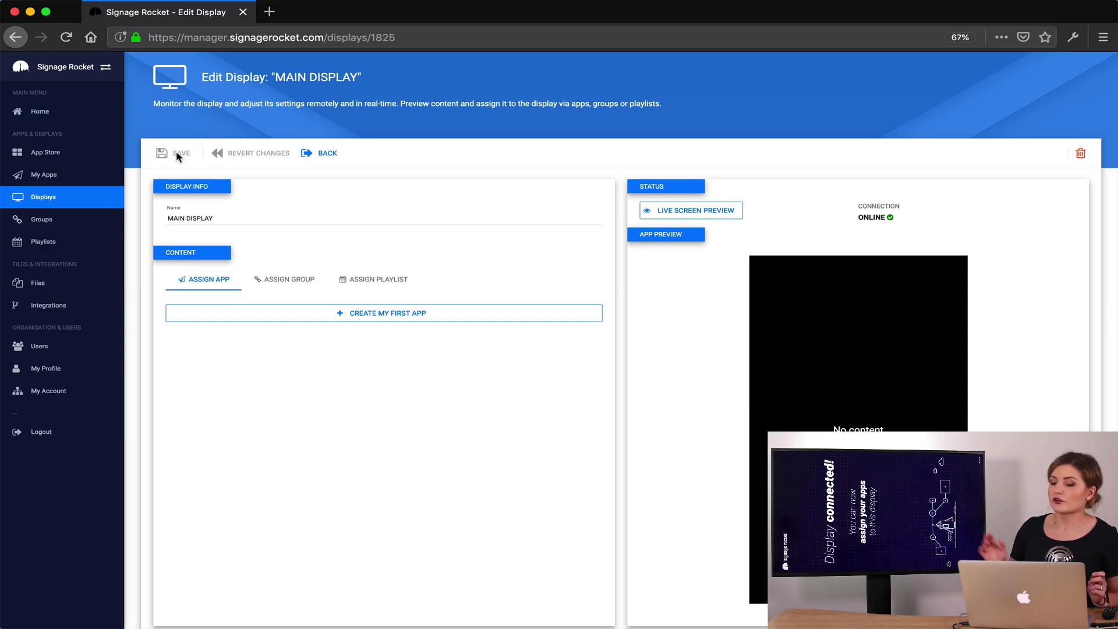
scroll(289, 337, "down", 7)
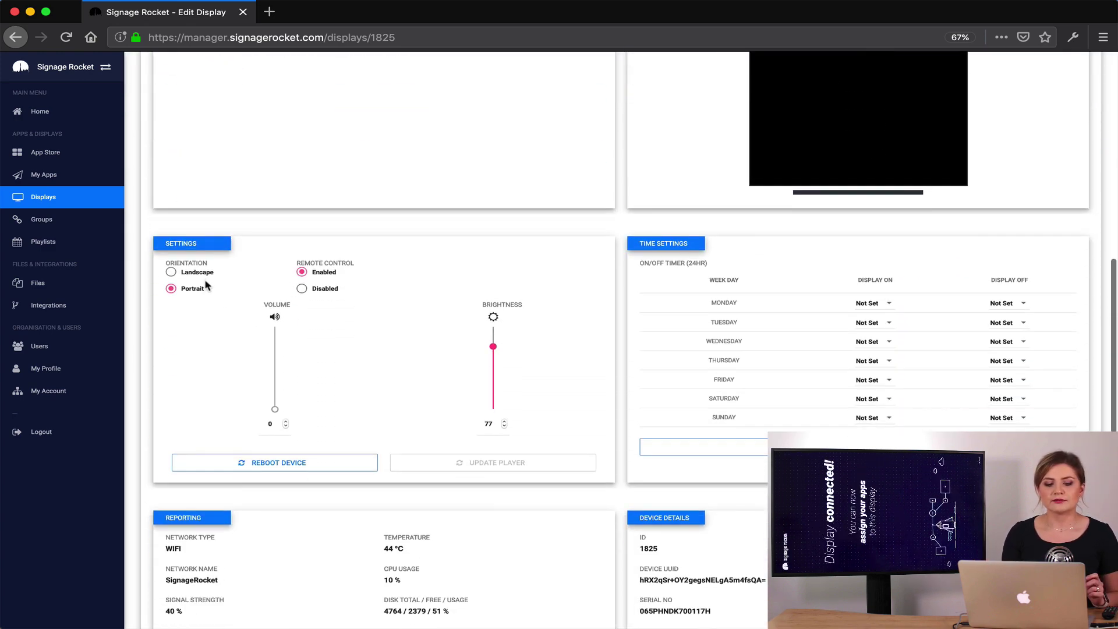
left_click(201, 273)
Raise the display brightness to 100 and save the settings
scroll(203, 274, "down", 2)
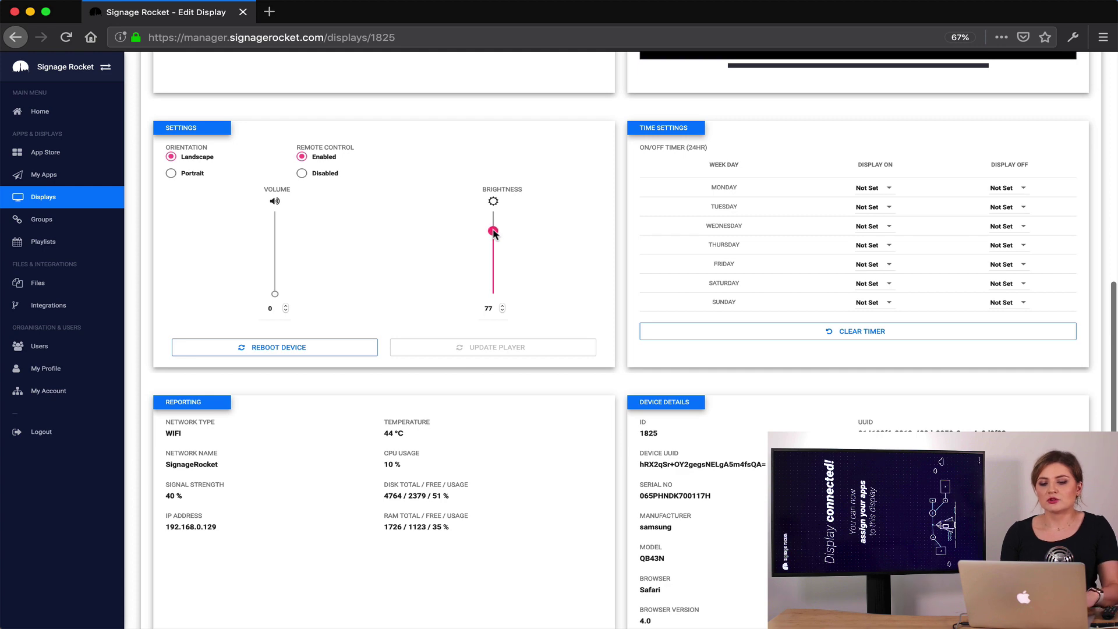
left_click_drag(494, 231, 493, 211)
scroll(567, 211, "up", 7)
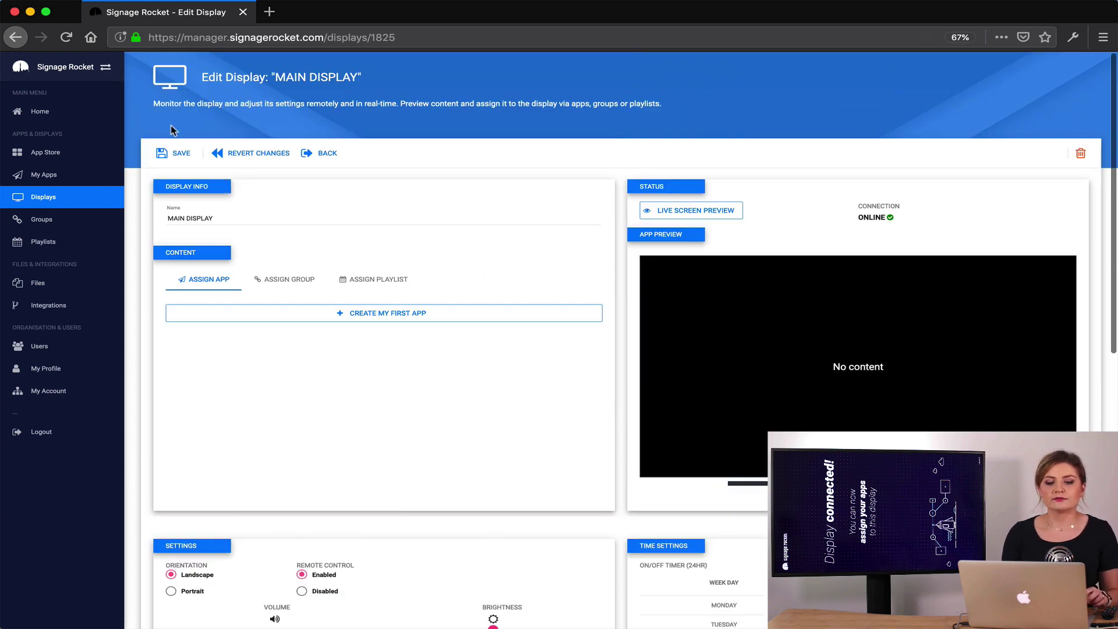
left_click(177, 153)
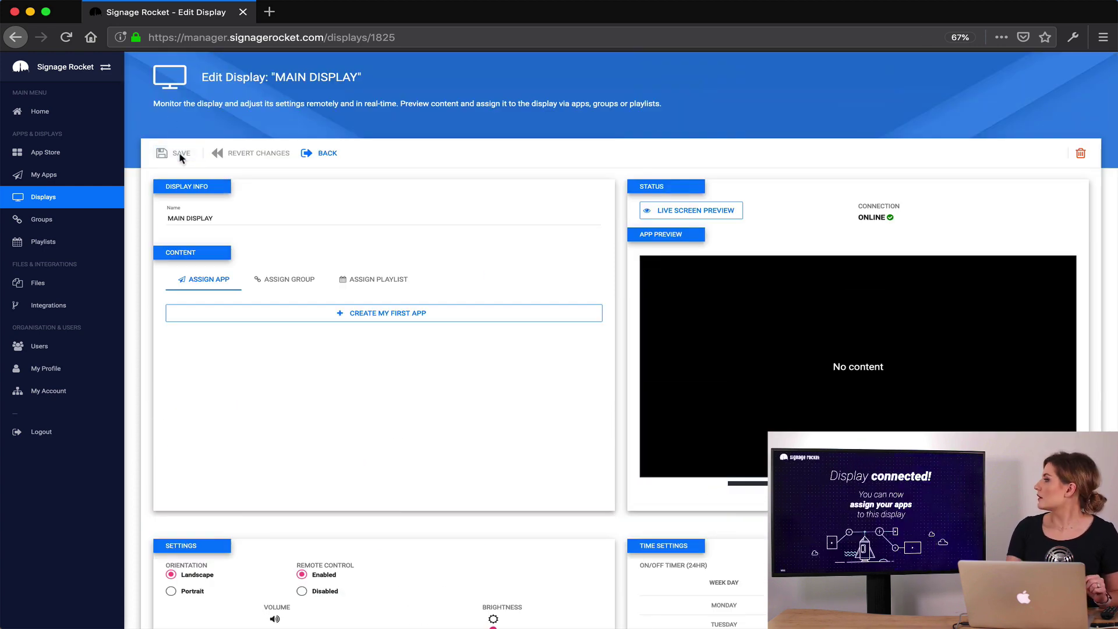
scroll(386, 319, "down", 5)
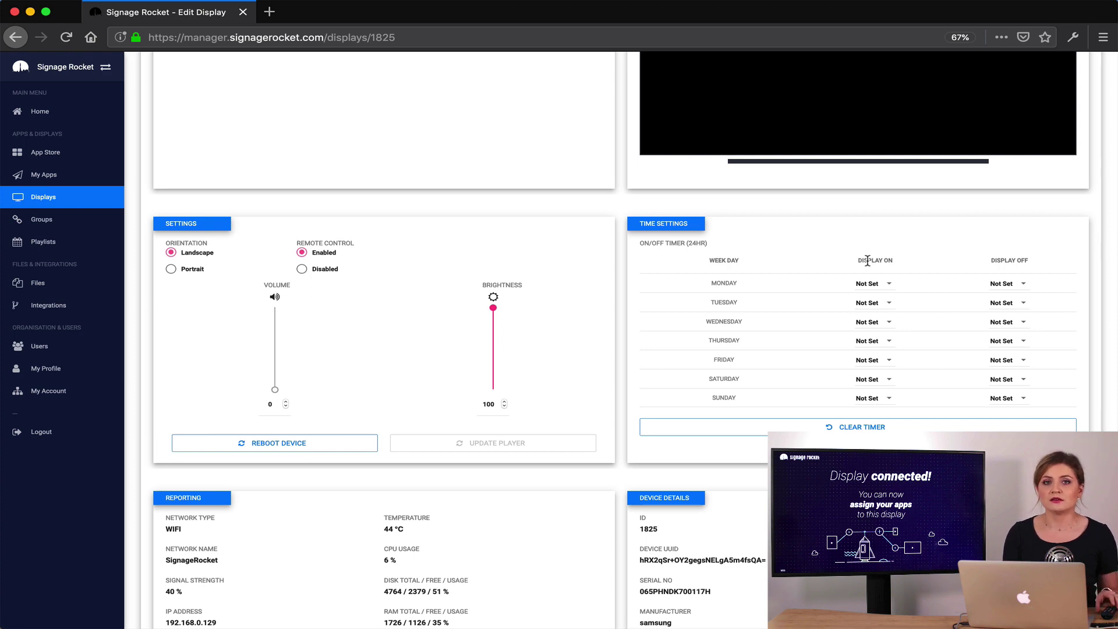
scroll(867, 260, "down", 5)
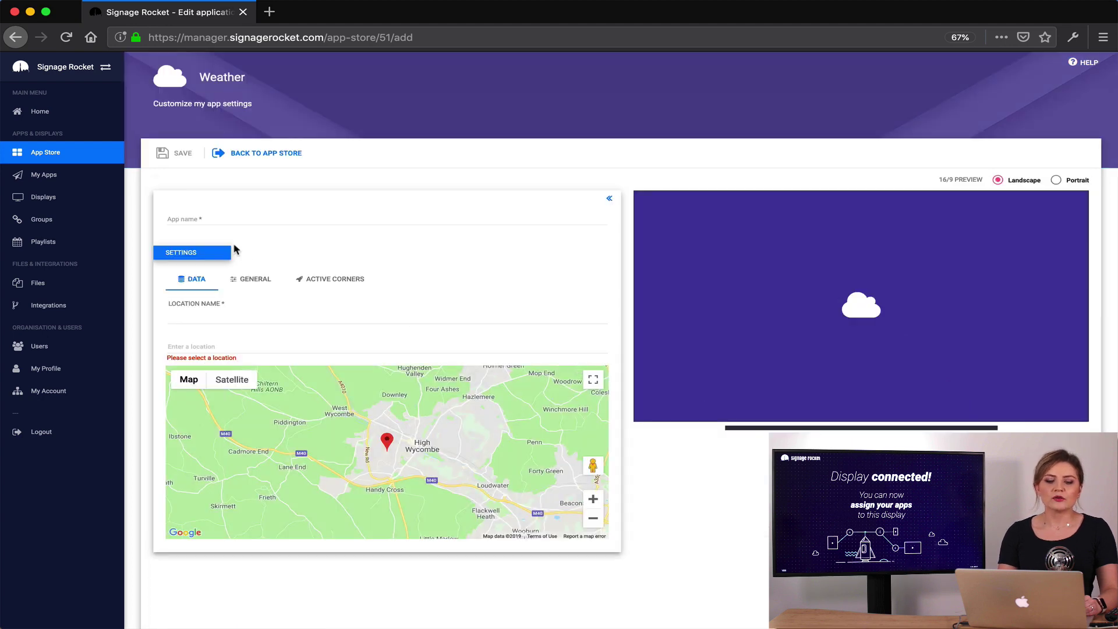
Name the Weather app 'London weather', locate it at London, UK, and preview in landscape
left_click(211, 219)
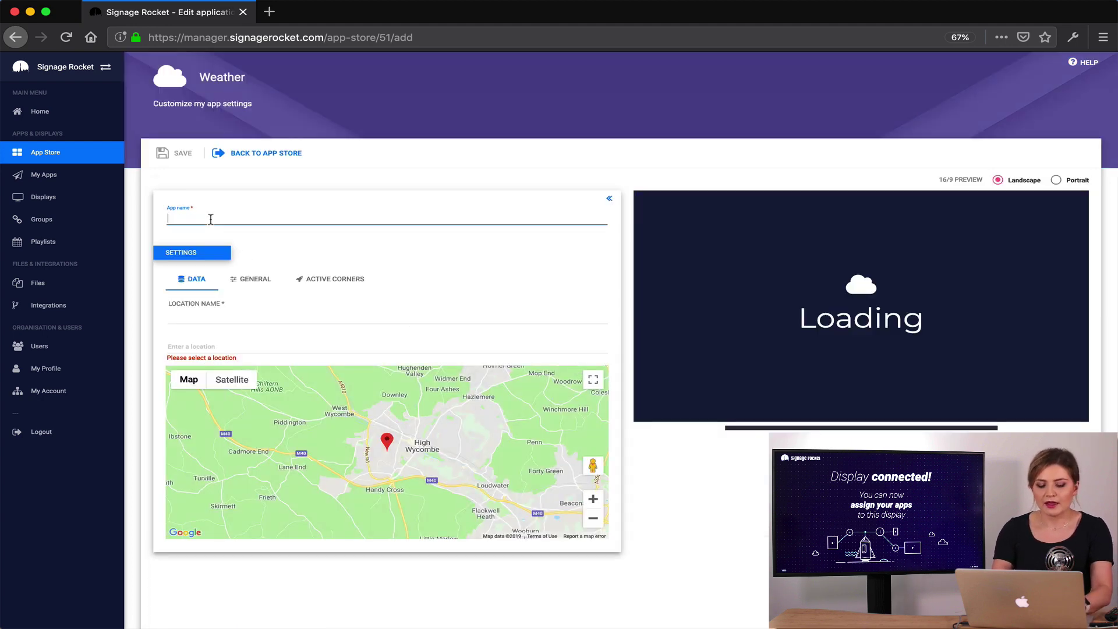
type("London we")
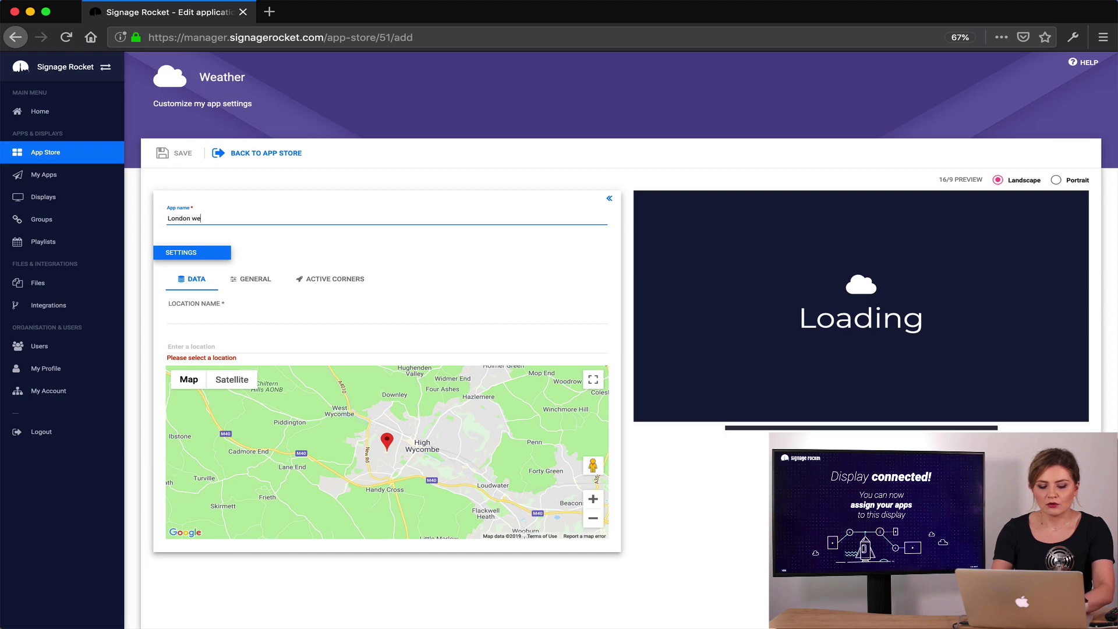
type("ather")
left_click(170, 313)
type("London")
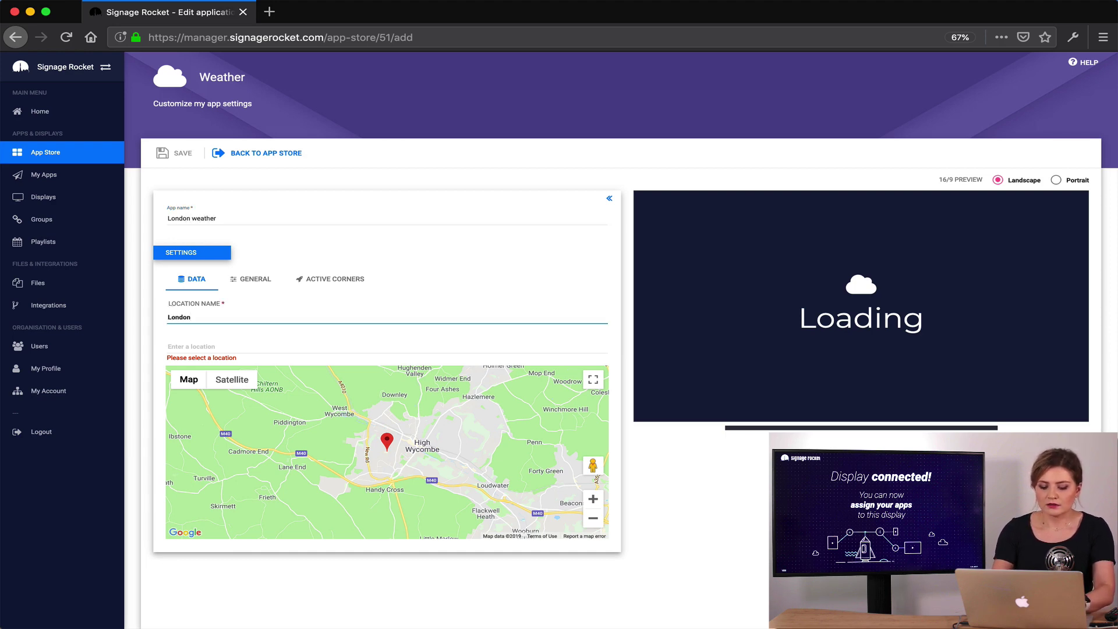
type(", UK")
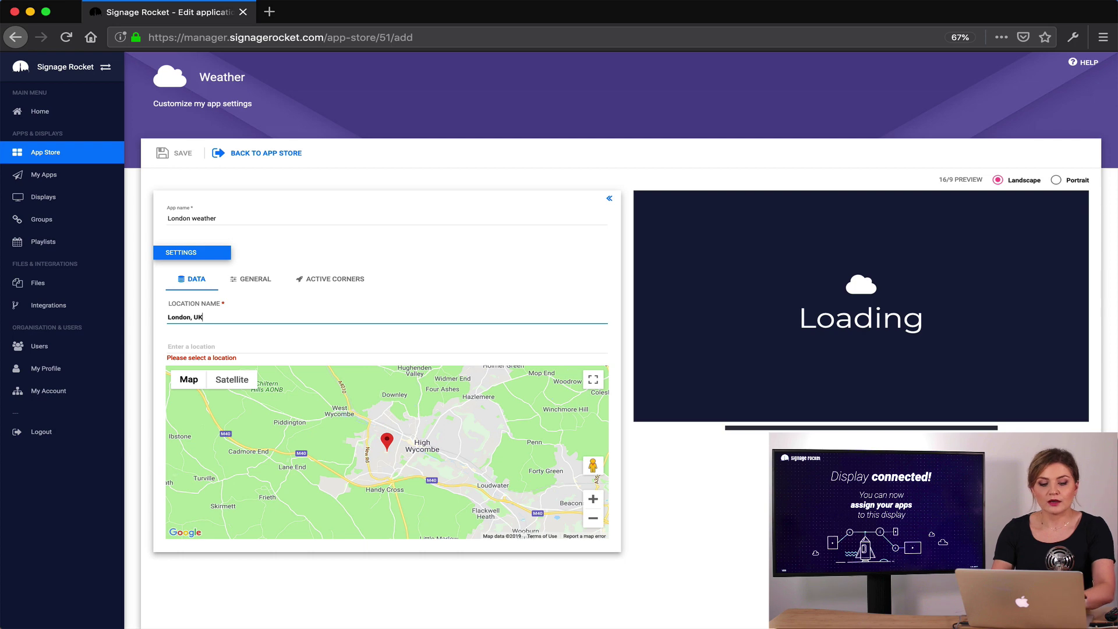
left_click(226, 352)
left_click(217, 345)
type("lon")
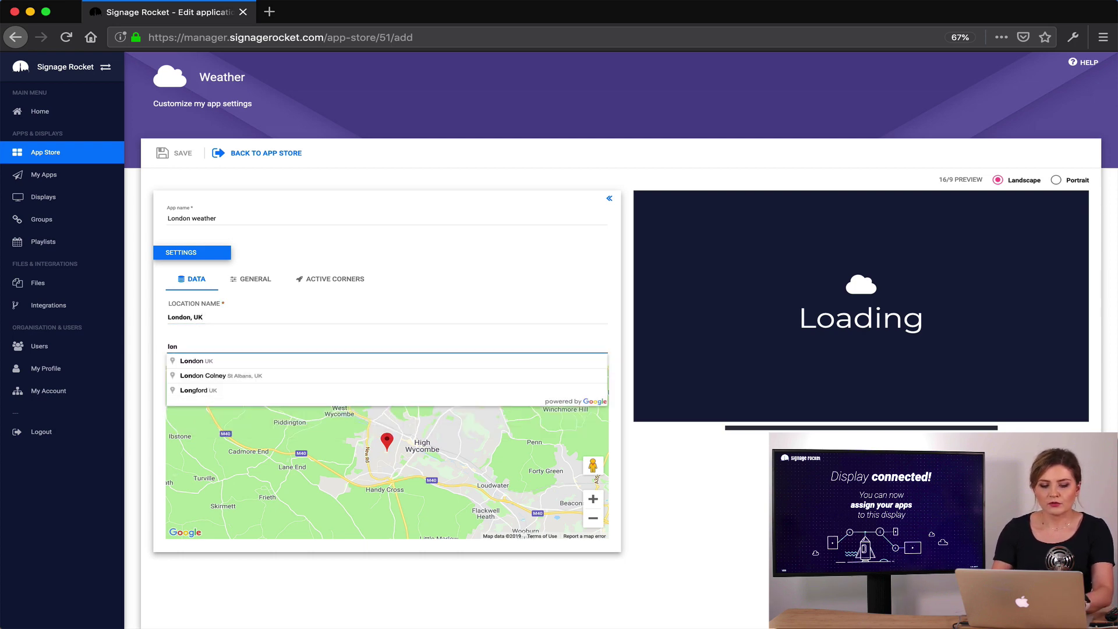
left_click(207, 361)
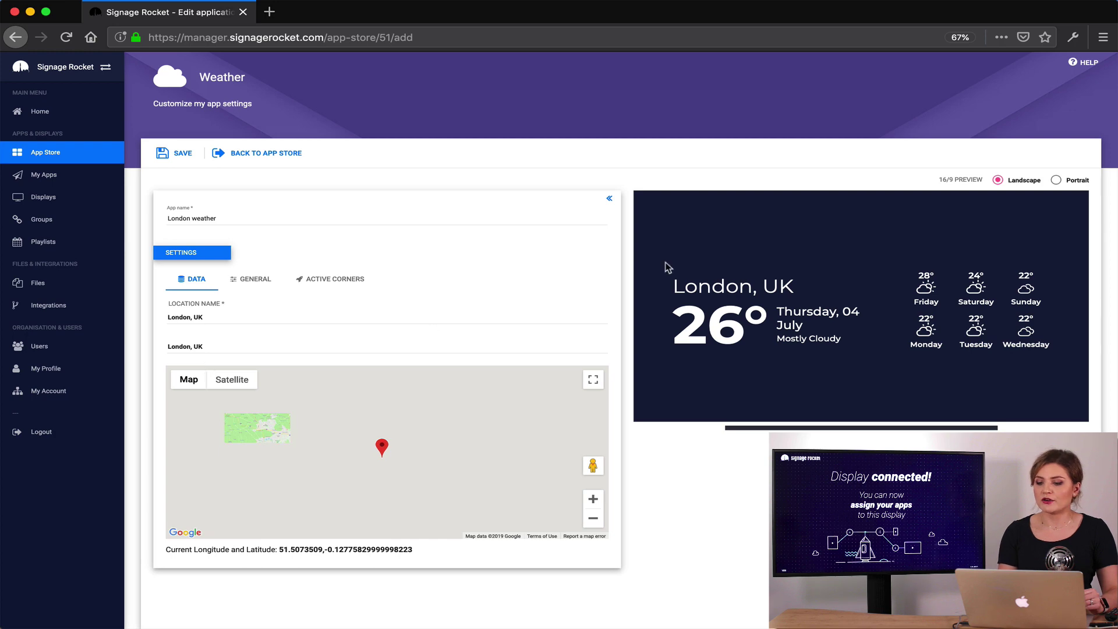
left_click(1072, 182)
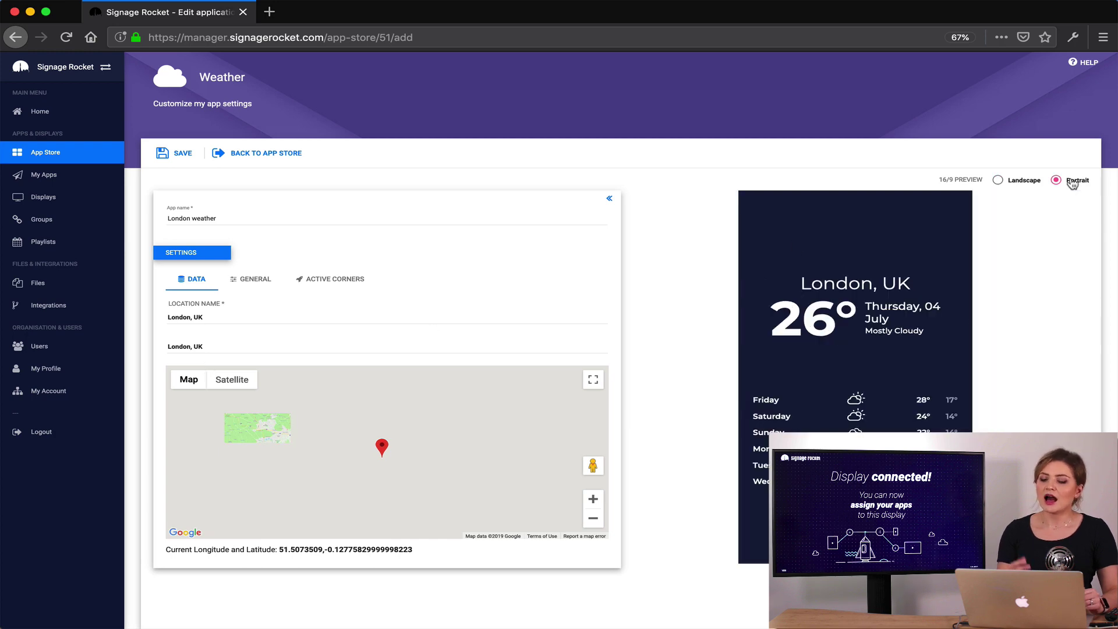
left_click(1023, 183)
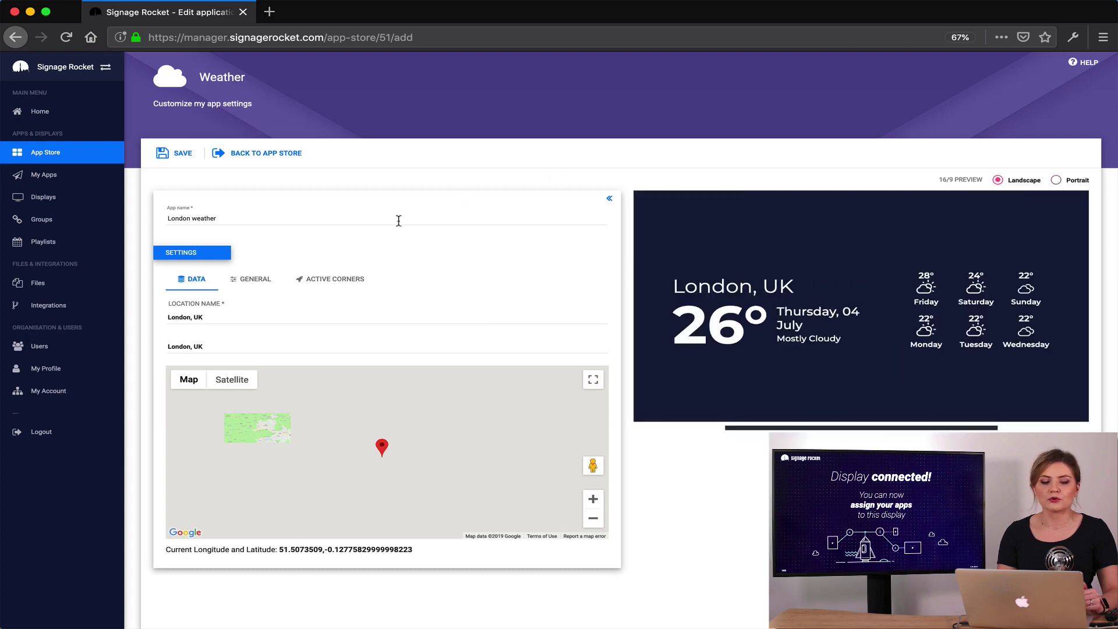
Give the weather app the Light theme with the Abstract background image
left_click(249, 286)
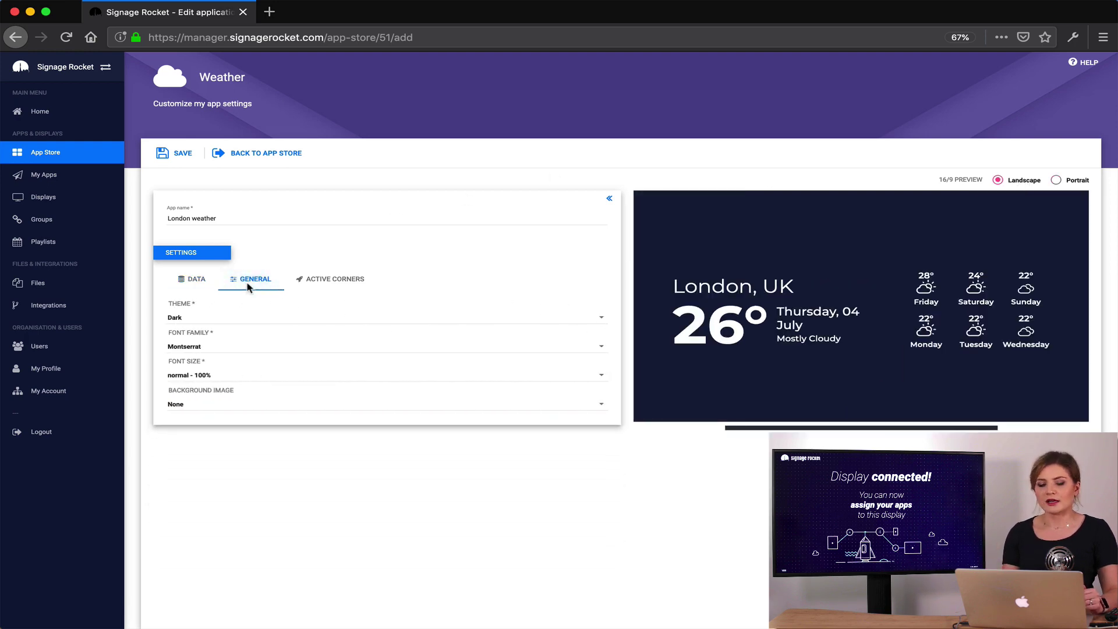
left_click(220, 319)
left_click(208, 337)
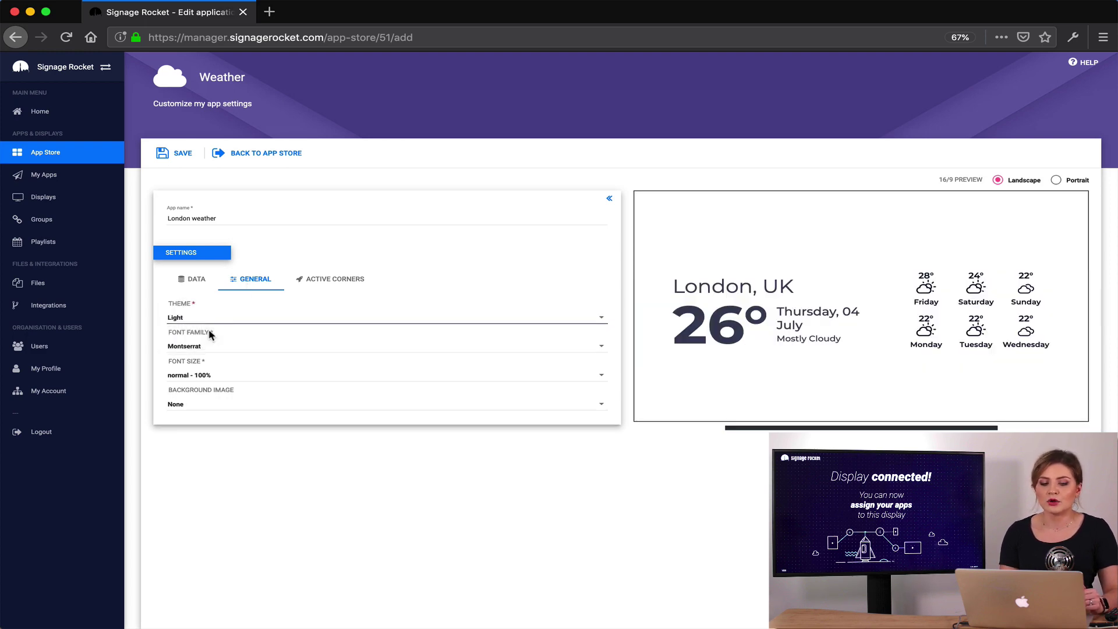
left_click(204, 406)
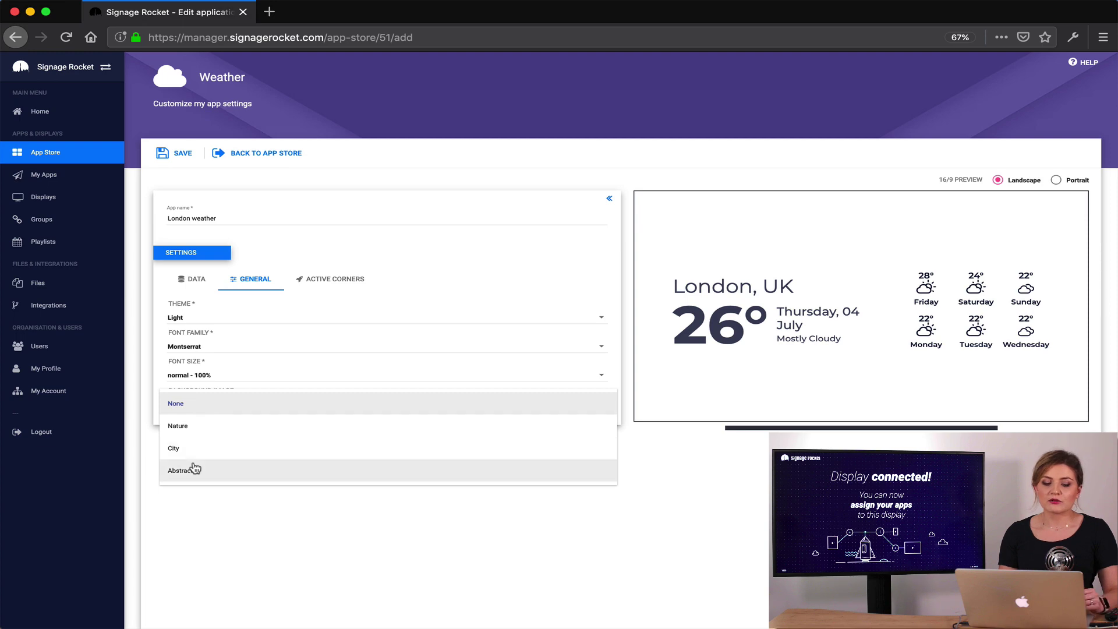
left_click(195, 466)
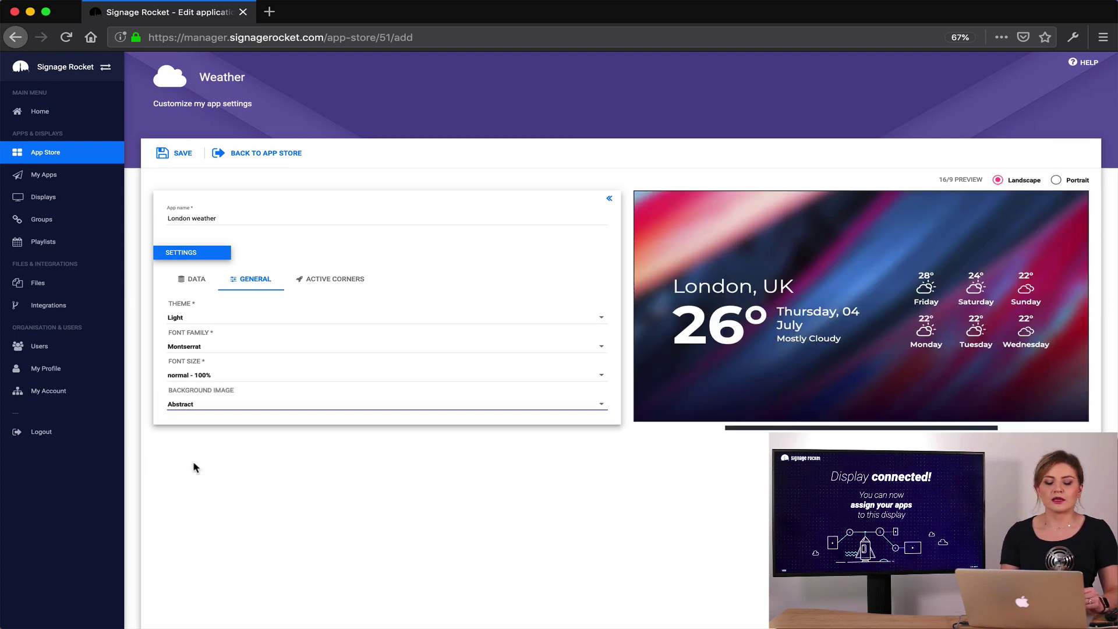
left_click(321, 284)
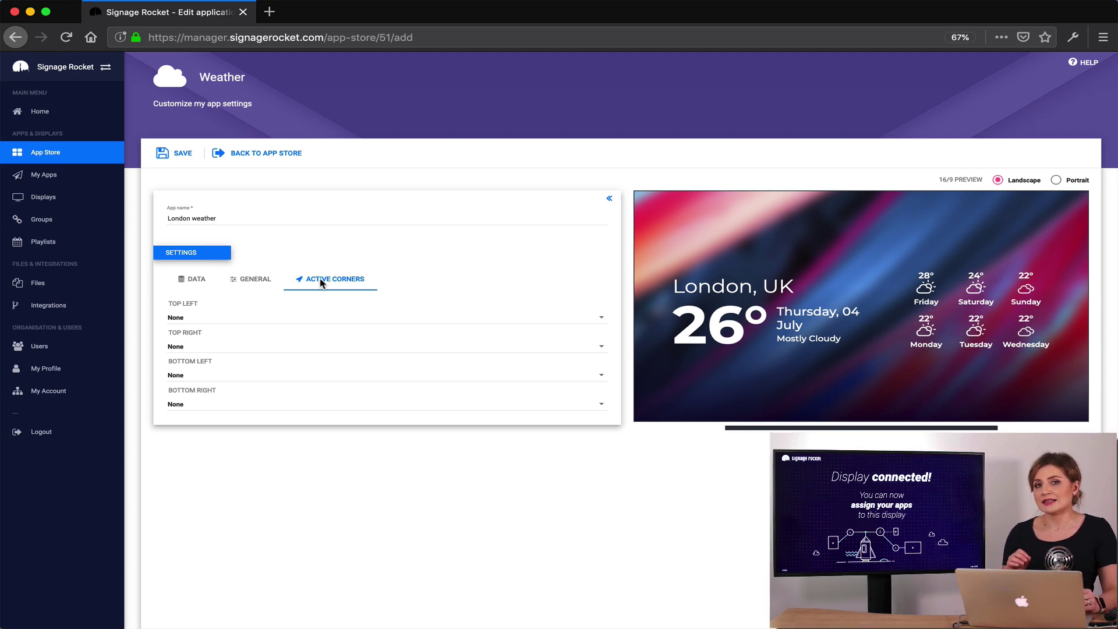
Put a Europe/London clock in the bottom-right corner, save, and return to My Apps
left_click(205, 404)
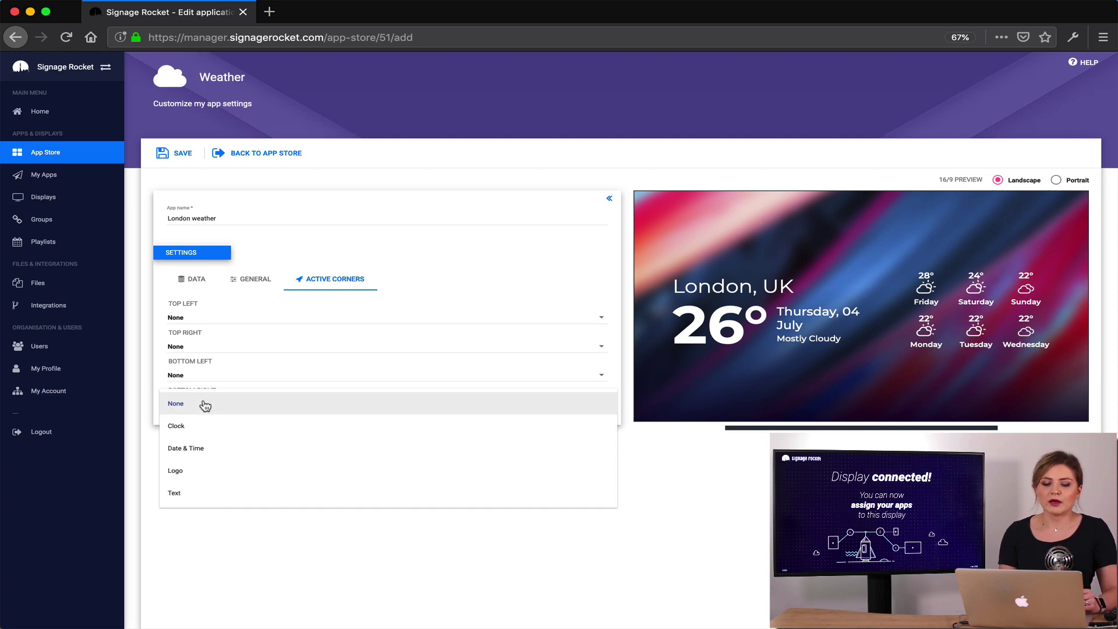
left_click(208, 430)
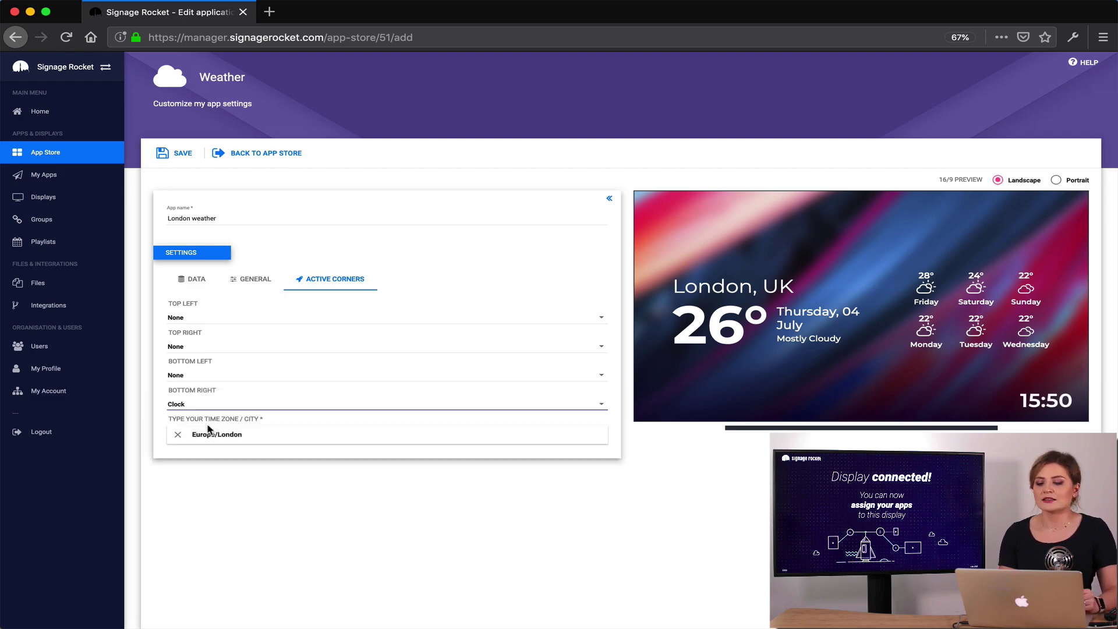
left_click(183, 152)
left_click(272, 153)
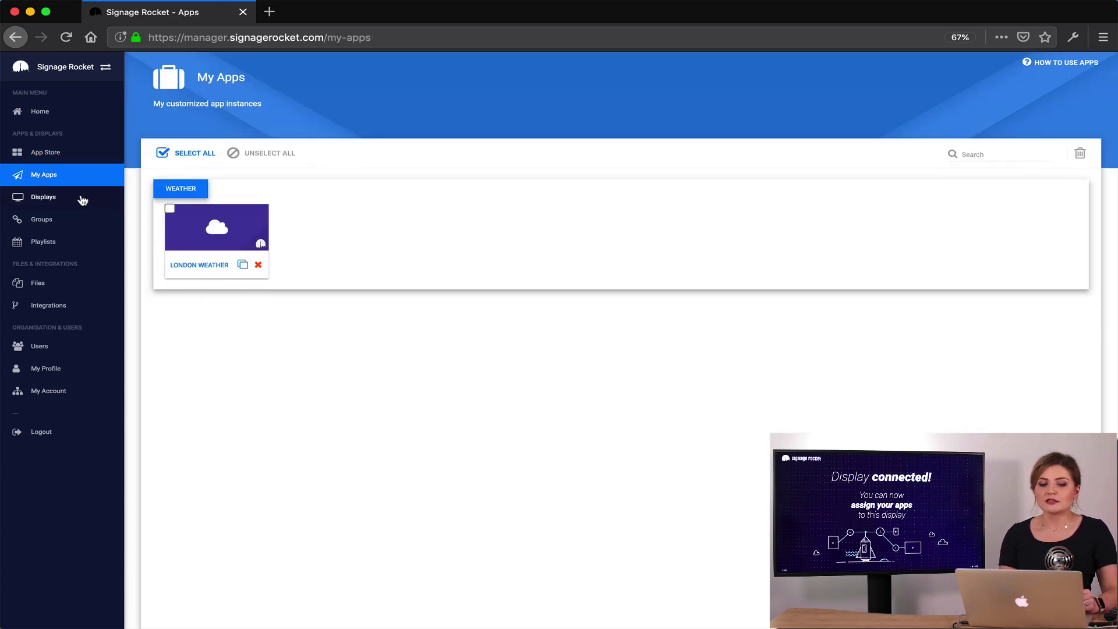
Assign the London weather app to display 1830 and confirm
left_click(82, 201)
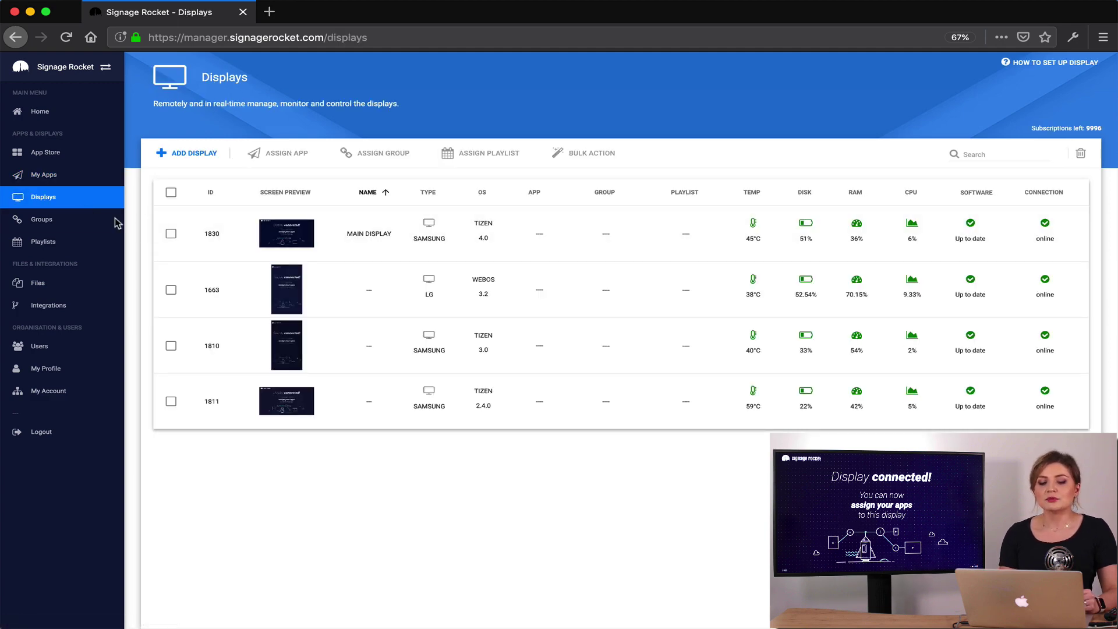
left_click(173, 236)
left_click(278, 152)
left_click(309, 191)
left_click(730, 363)
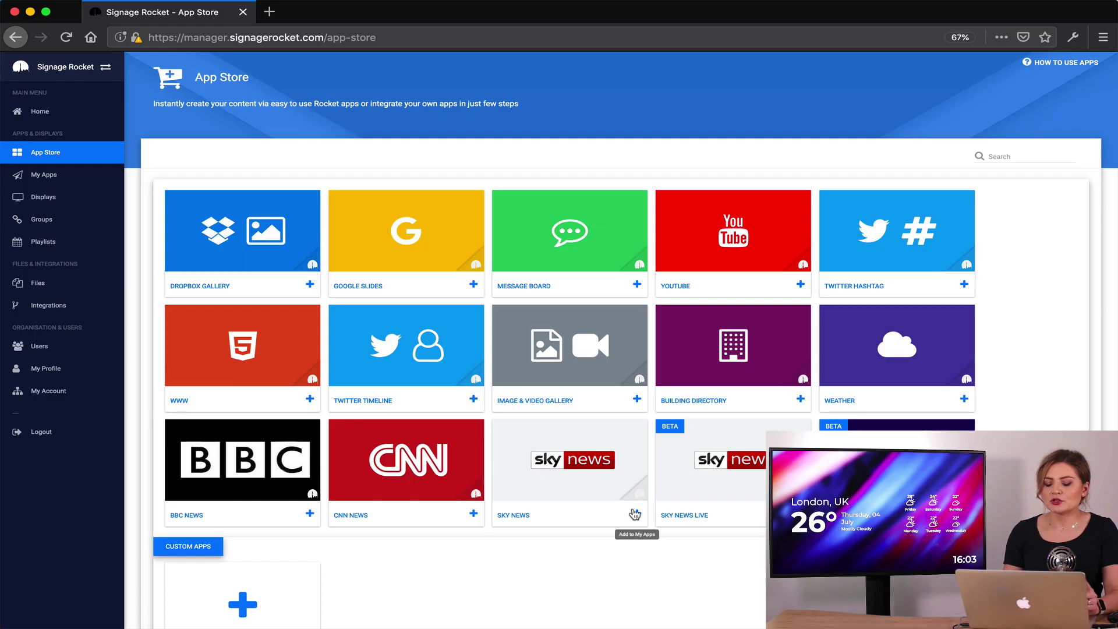
Create a Sky News app named 'technology' on the Technology feed, previewed in portrait
left_click(634, 514)
left_click(225, 221)
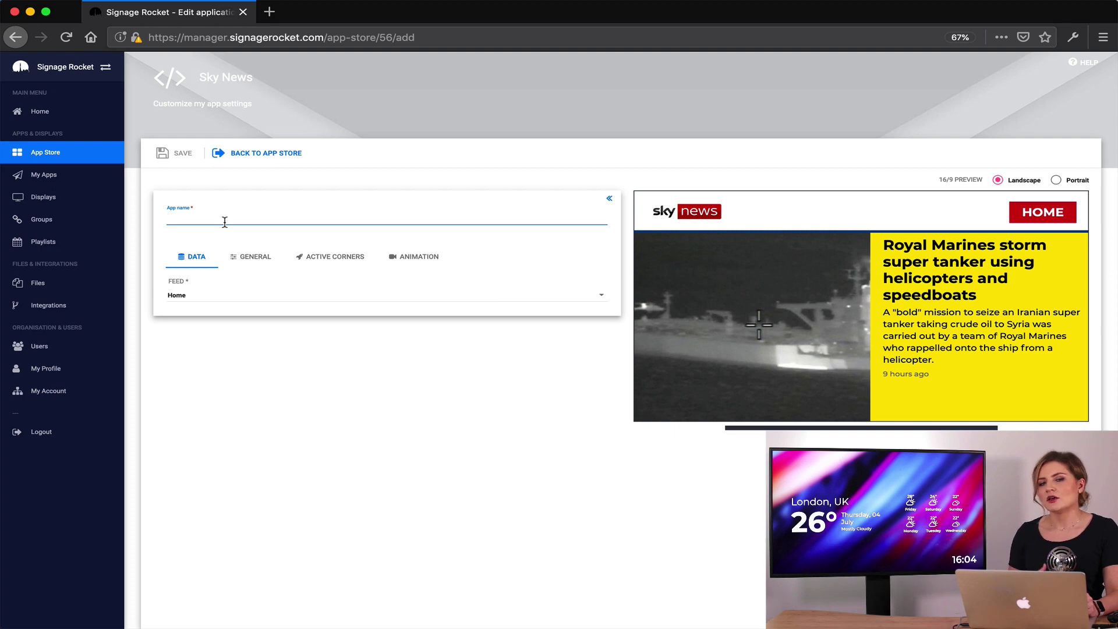
left_click(211, 297)
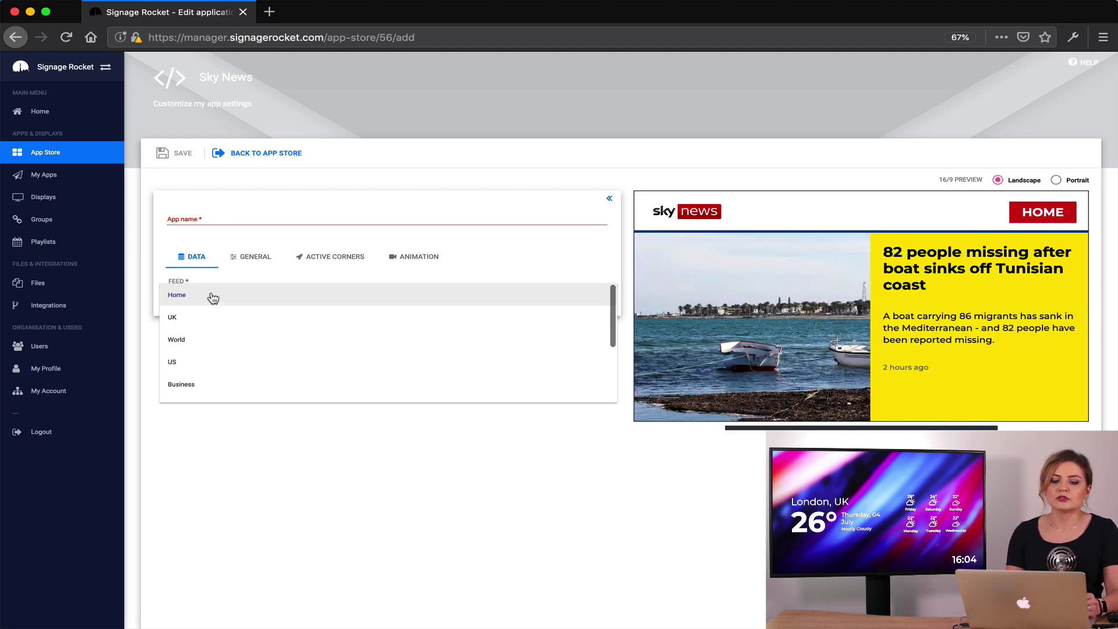
scroll(213, 352, "down", 2)
scroll(213, 354, "down", 1)
left_click(212, 356)
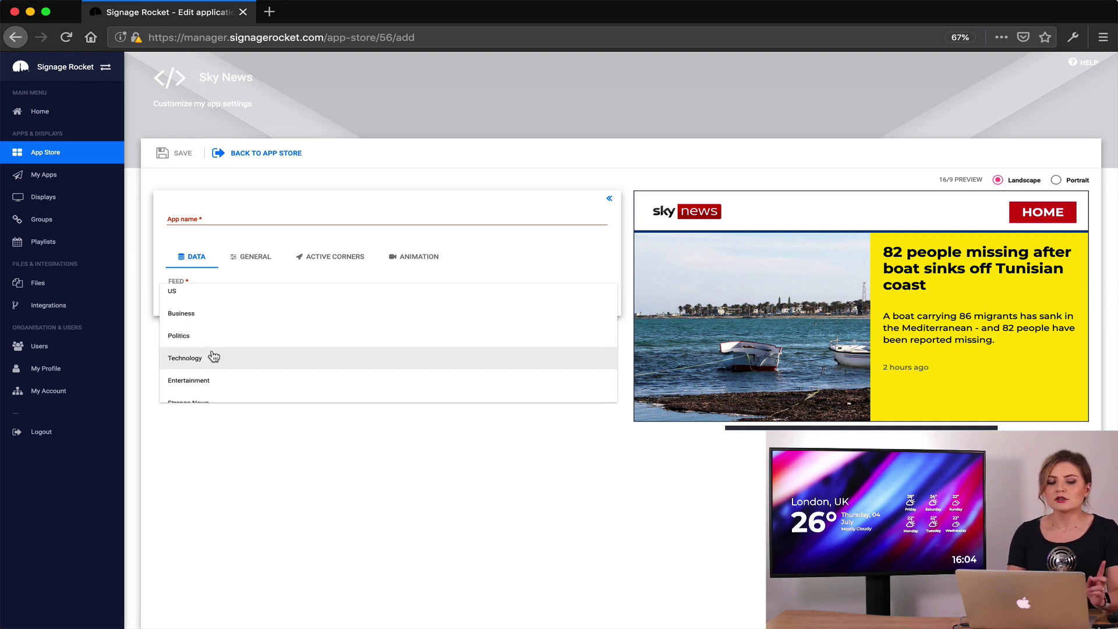
left_click(209, 217)
type("technology")
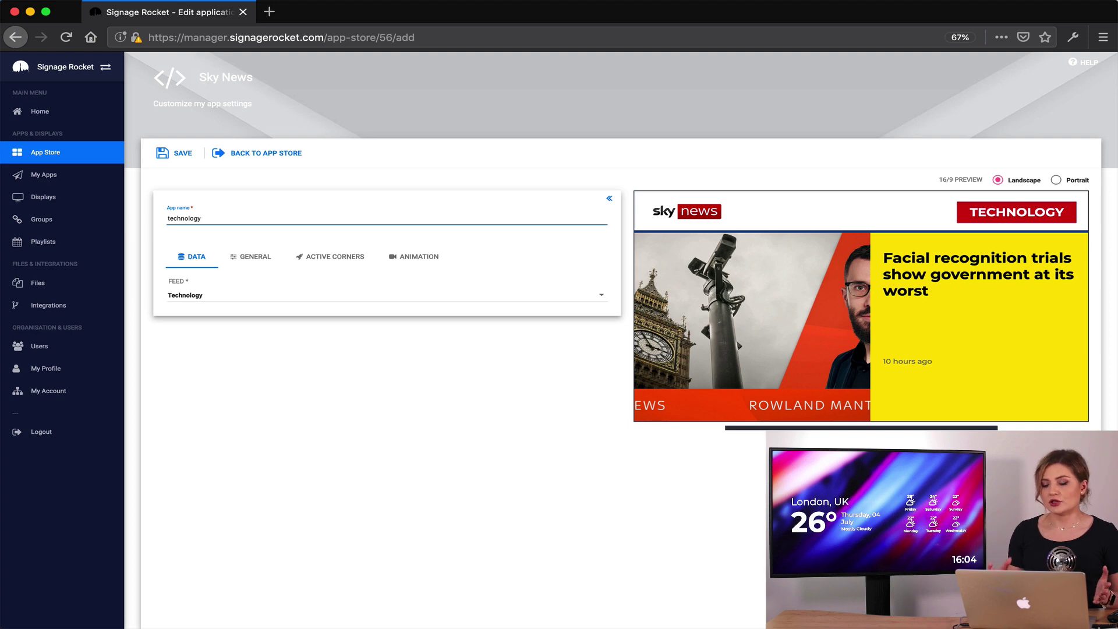
left_click(1076, 182)
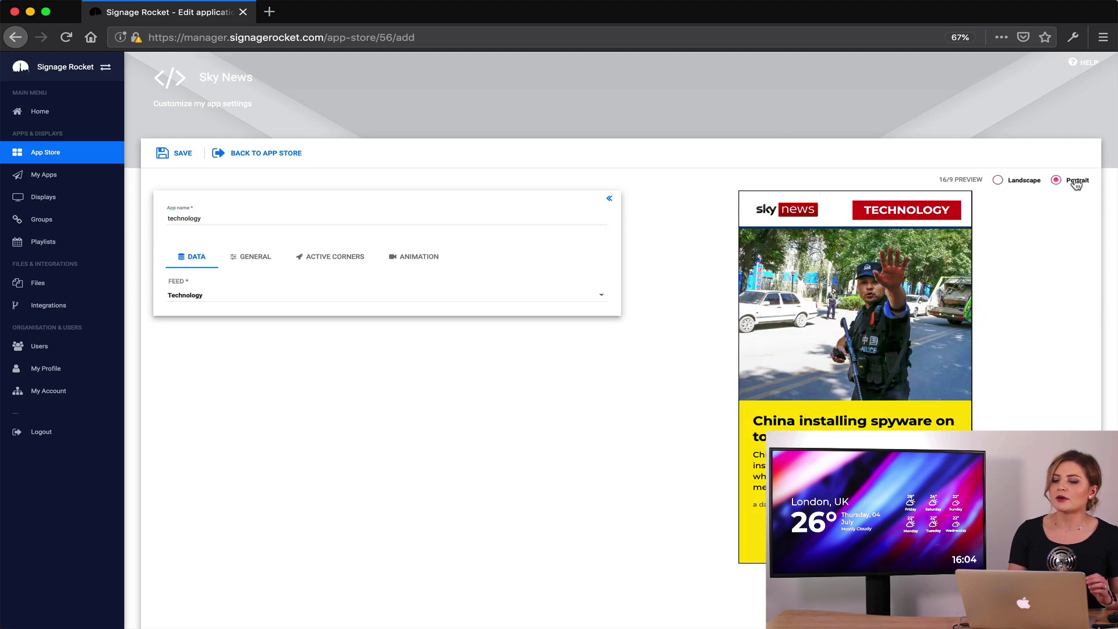
Show London, UK weather in the bottom-right corner and preview in landscape
left_click(349, 260)
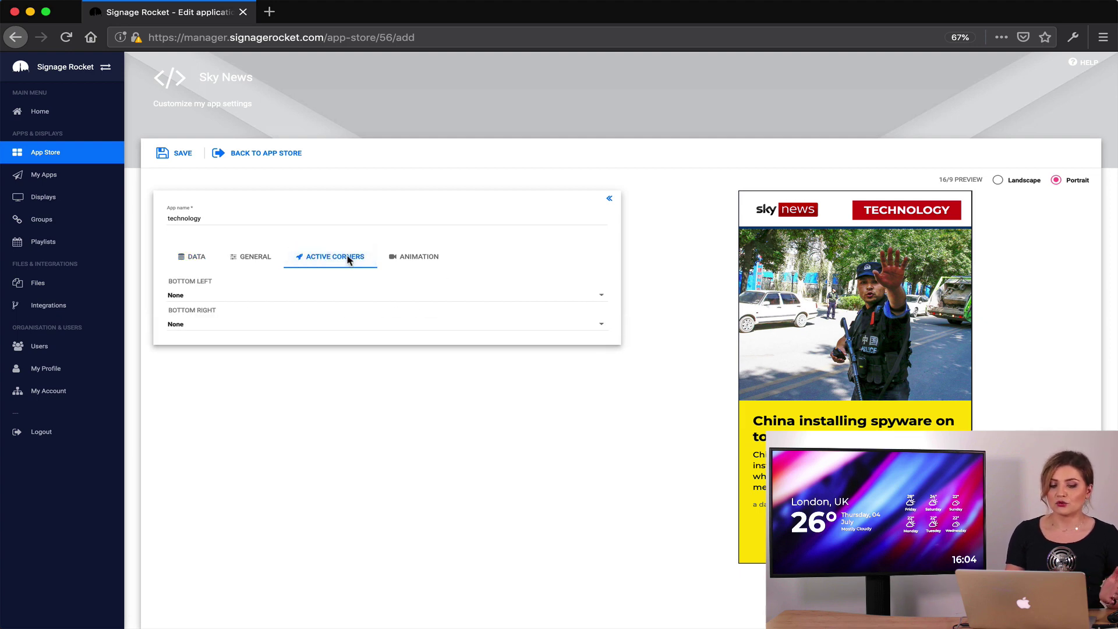
left_click(309, 328)
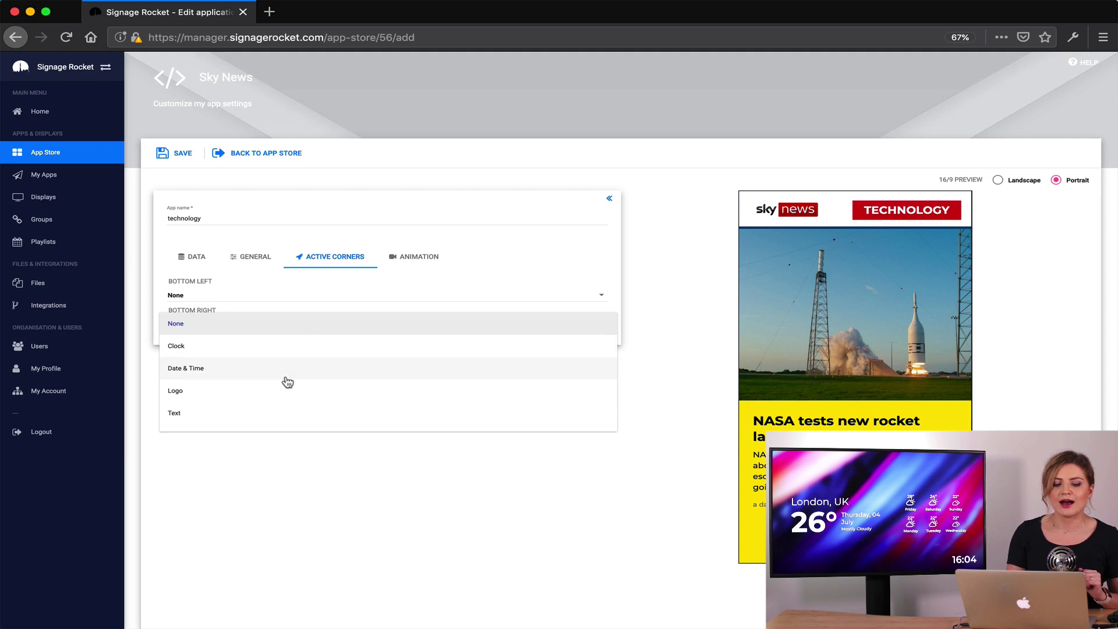
scroll(279, 394, "down", 1)
left_click(268, 419)
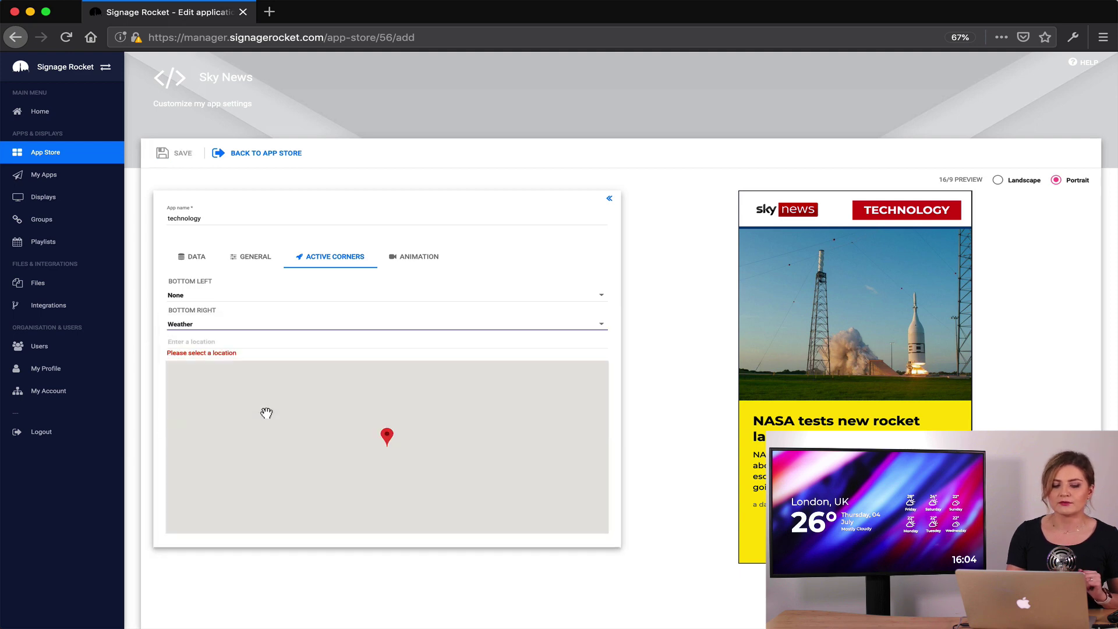
left_click(208, 342)
type("lon")
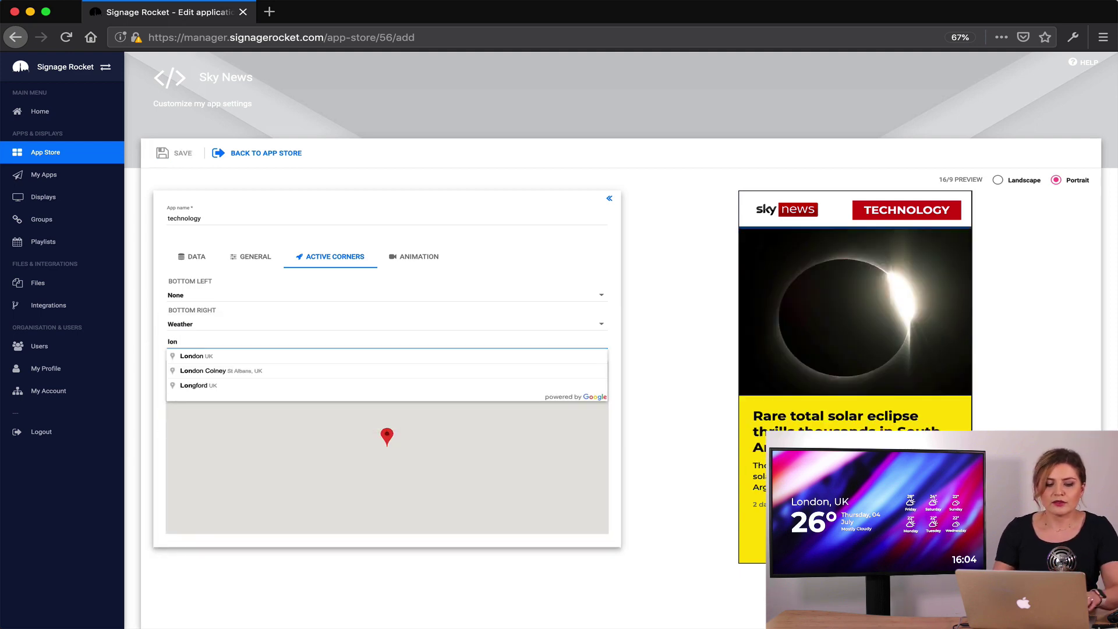
left_click(204, 357)
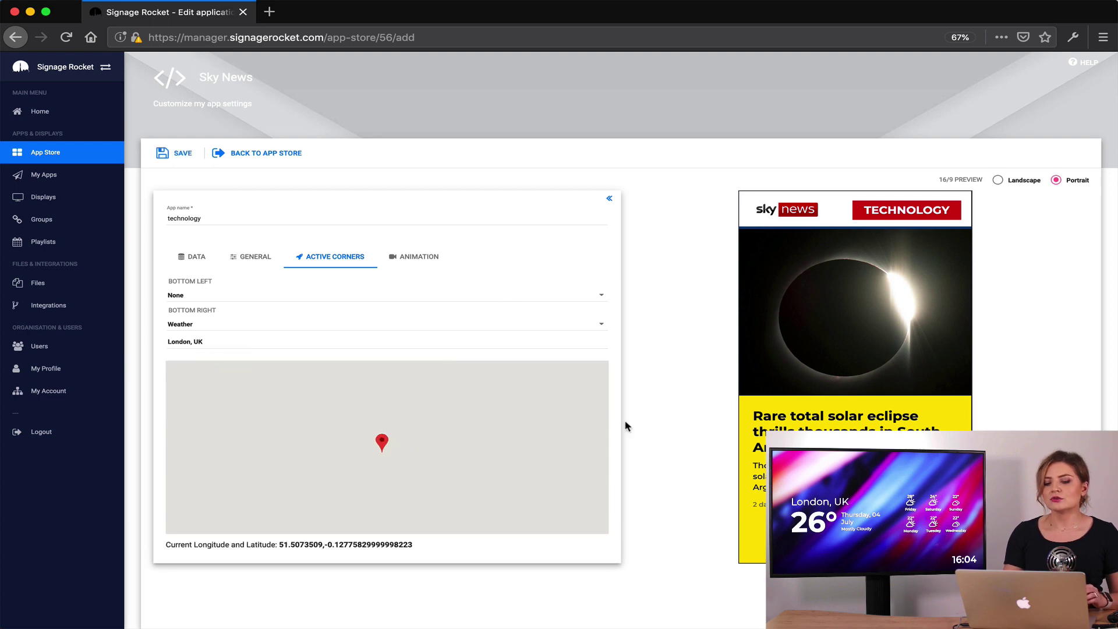
left_click(1035, 180)
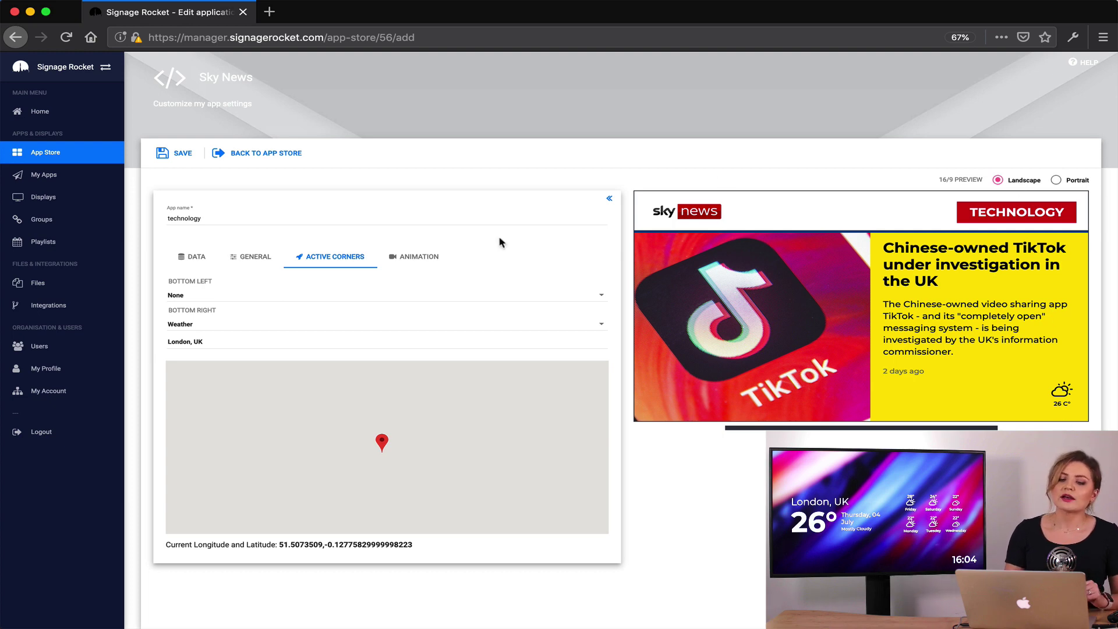
Set 3-second slides with a 0.6 Fade animation and save the app
left_click(419, 256)
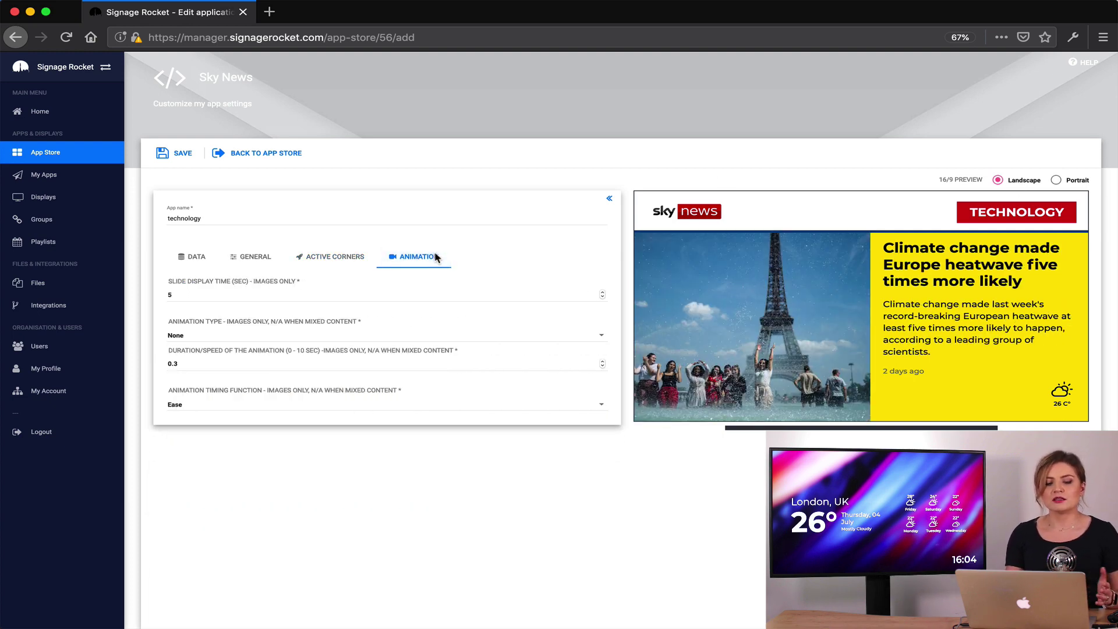
left_click(185, 295)
key("BackSpace")
type("3")
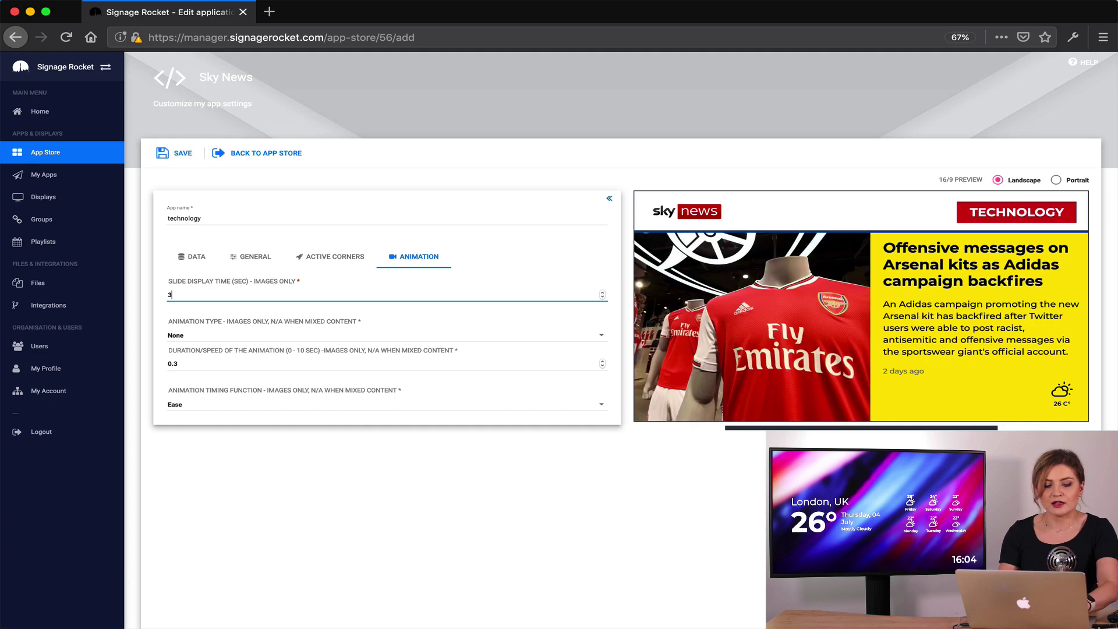
left_click(192, 341)
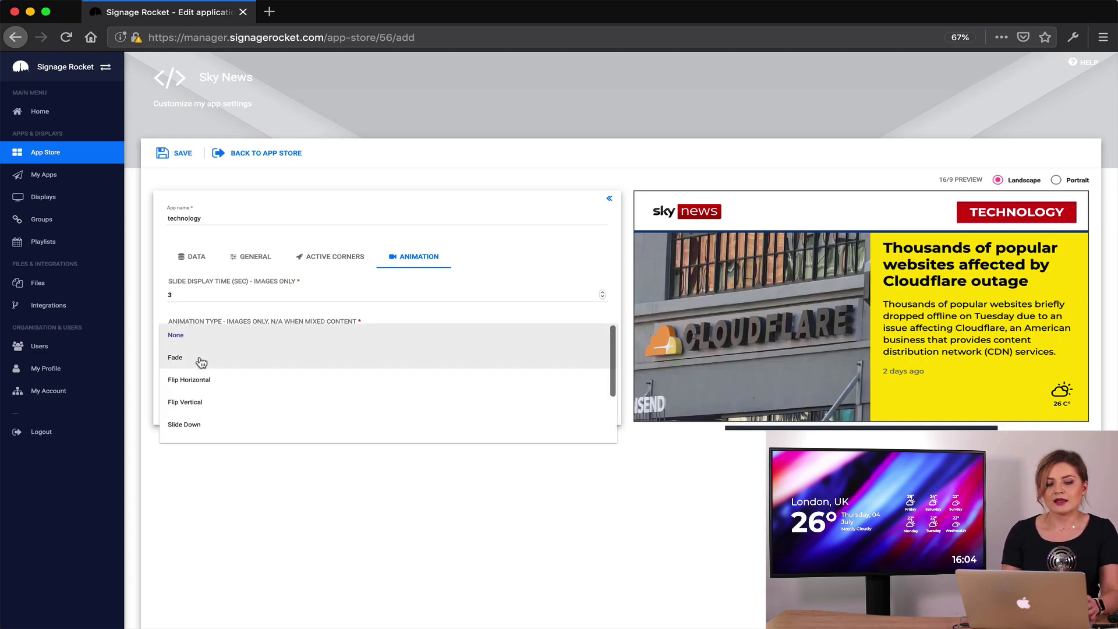
left_click(199, 356)
left_click(200, 361)
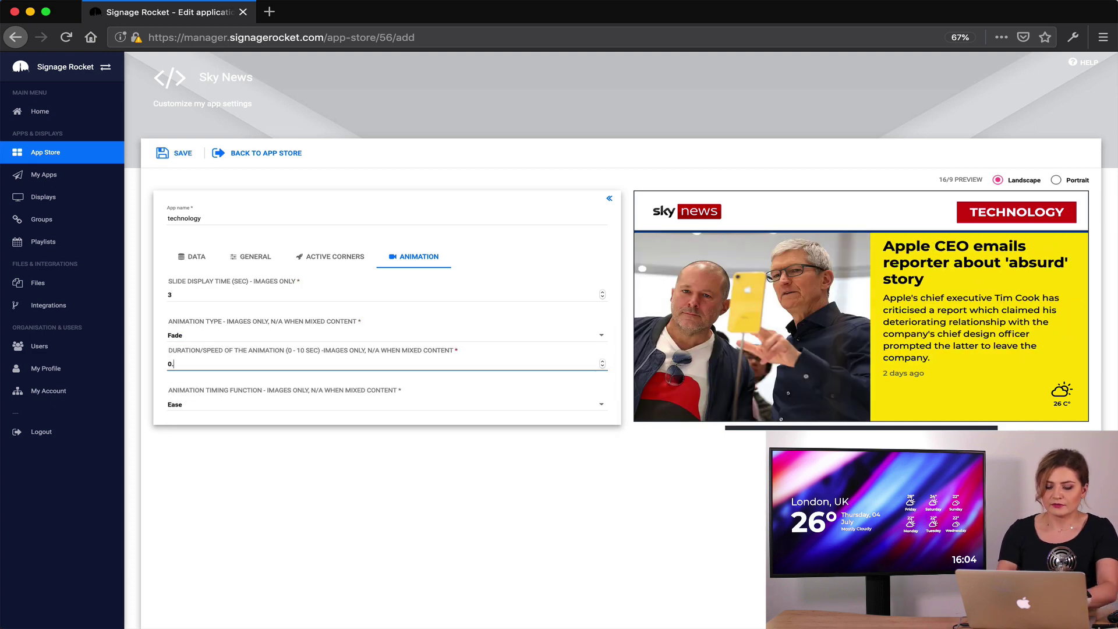
key("BackSpace")
type("6")
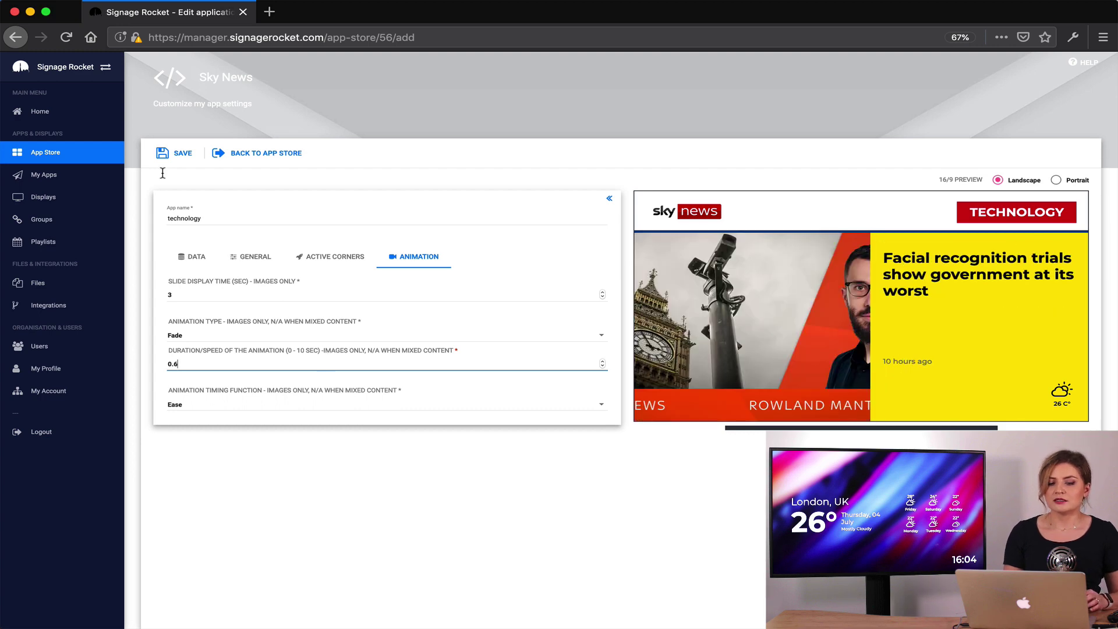
left_click(168, 154)
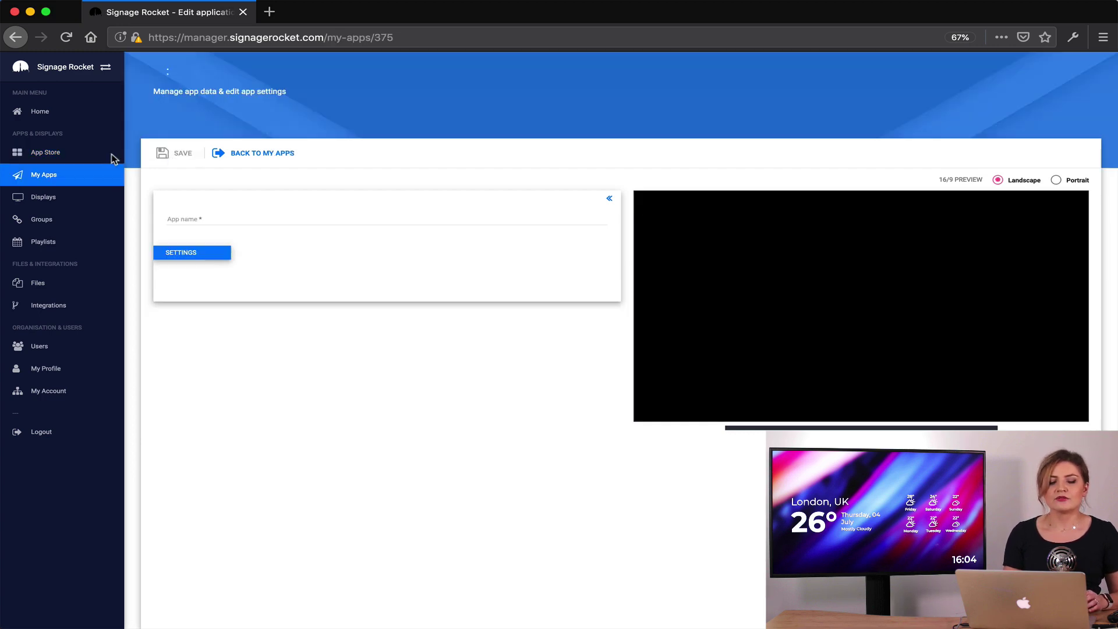
Assign the Technology app to all four displays: 1830, 1663, 1810 and 1811
left_click(44, 198)
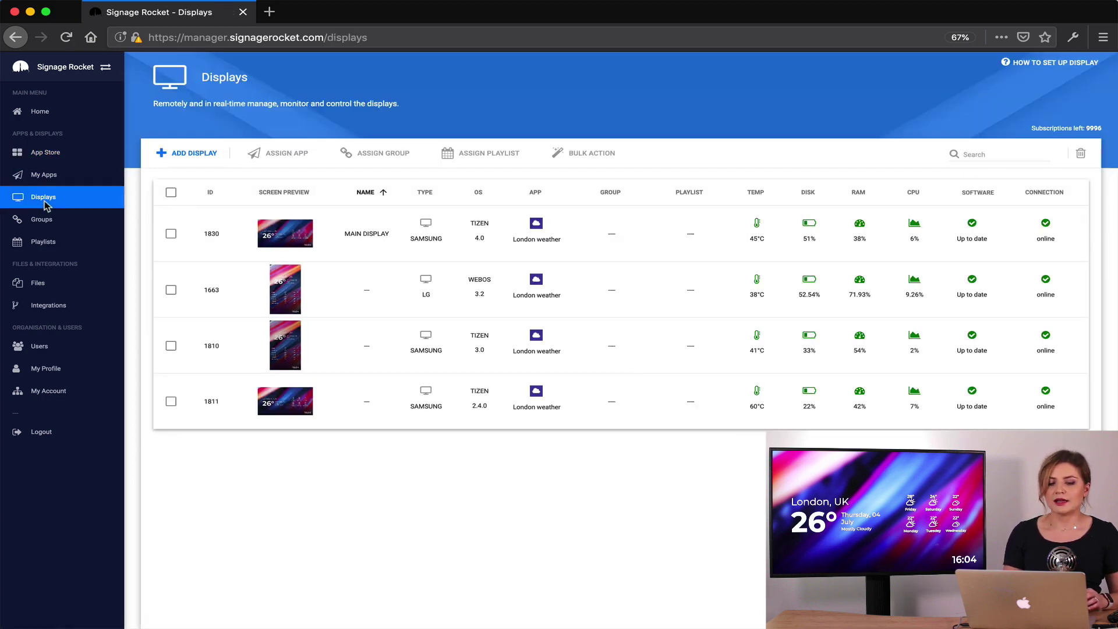
left_click(171, 190)
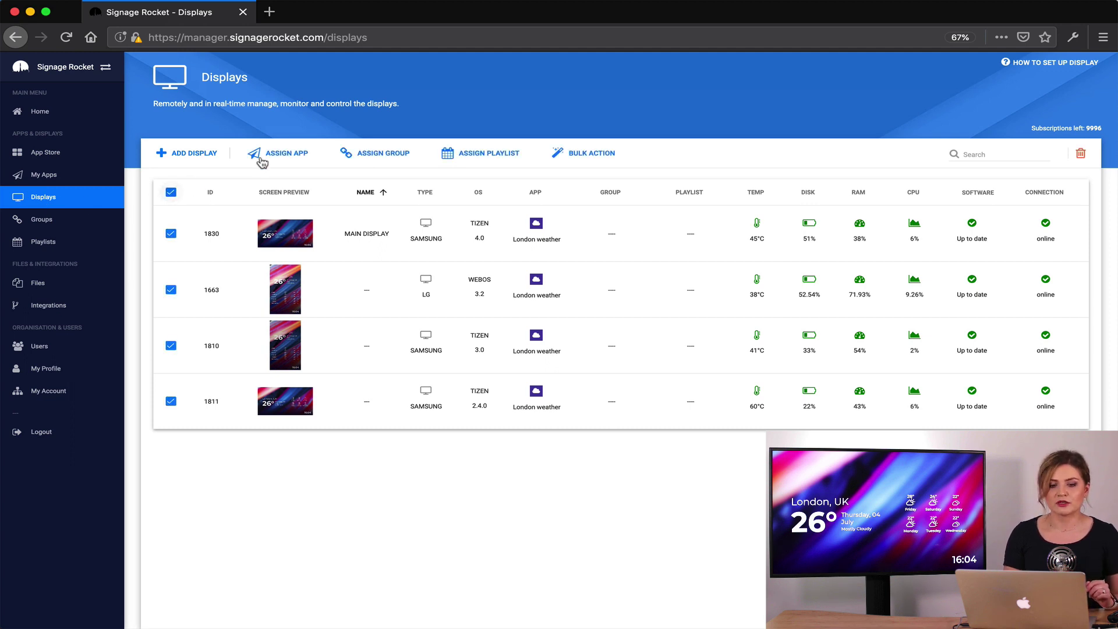
left_click(283, 154)
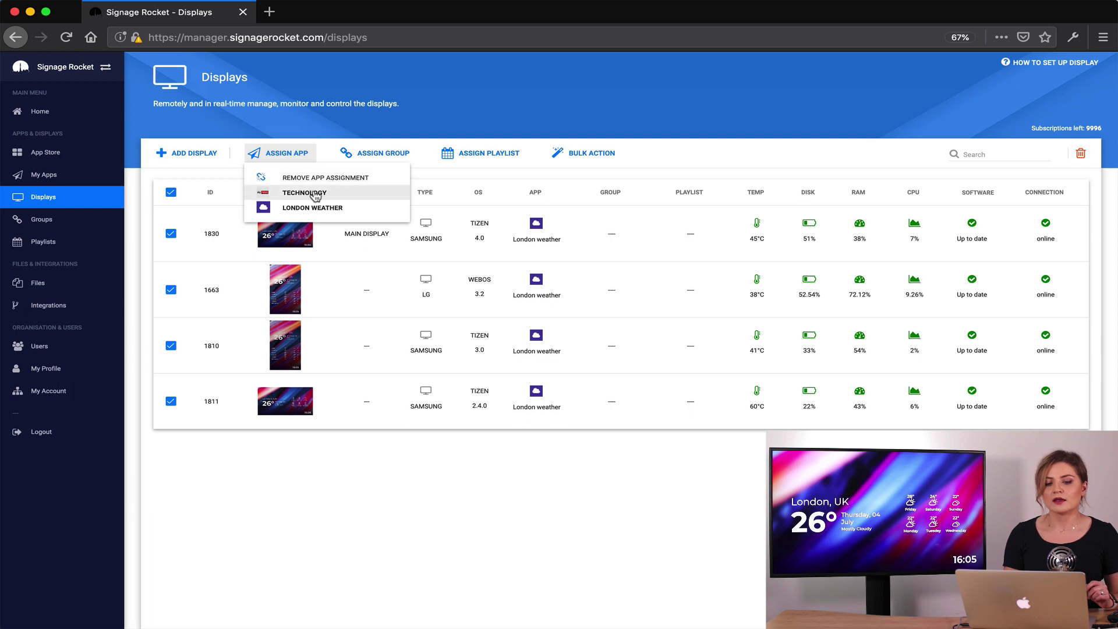
left_click(315, 195)
left_click(734, 363)
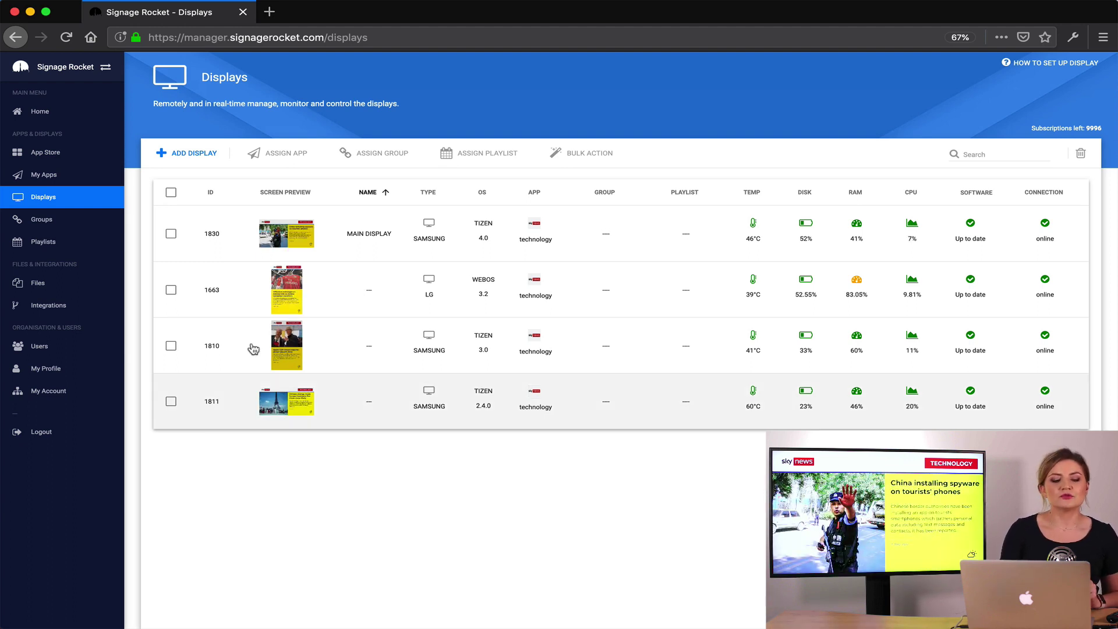
Upload all eight demo files, MAROKO.MP4, WORLD.MP4 and six JPGs, to the file library
left_click(80, 282)
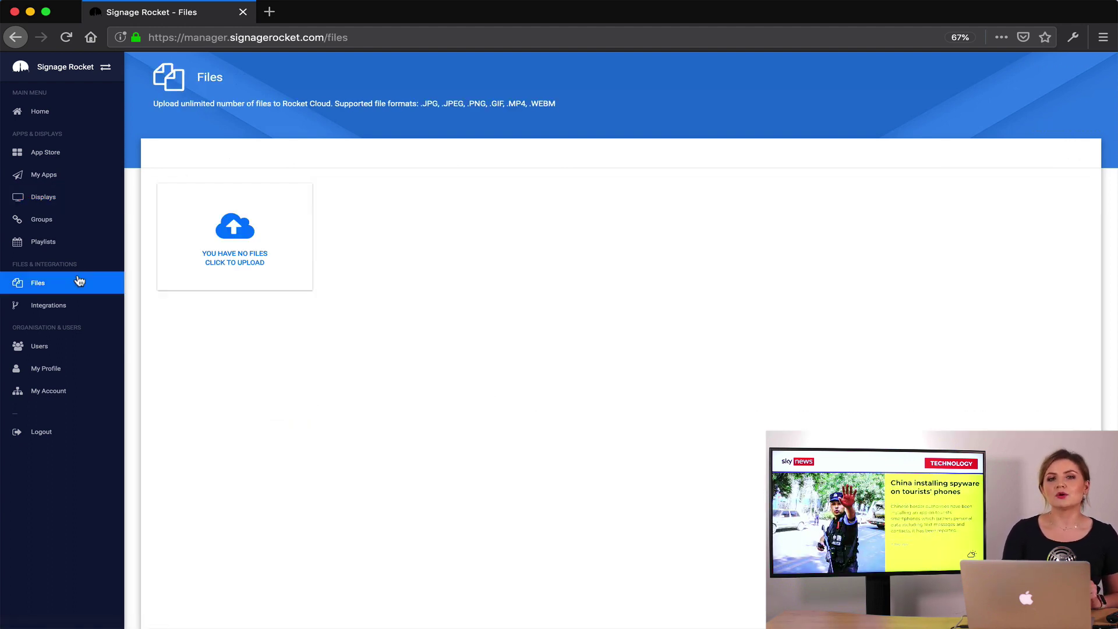
left_click(266, 265)
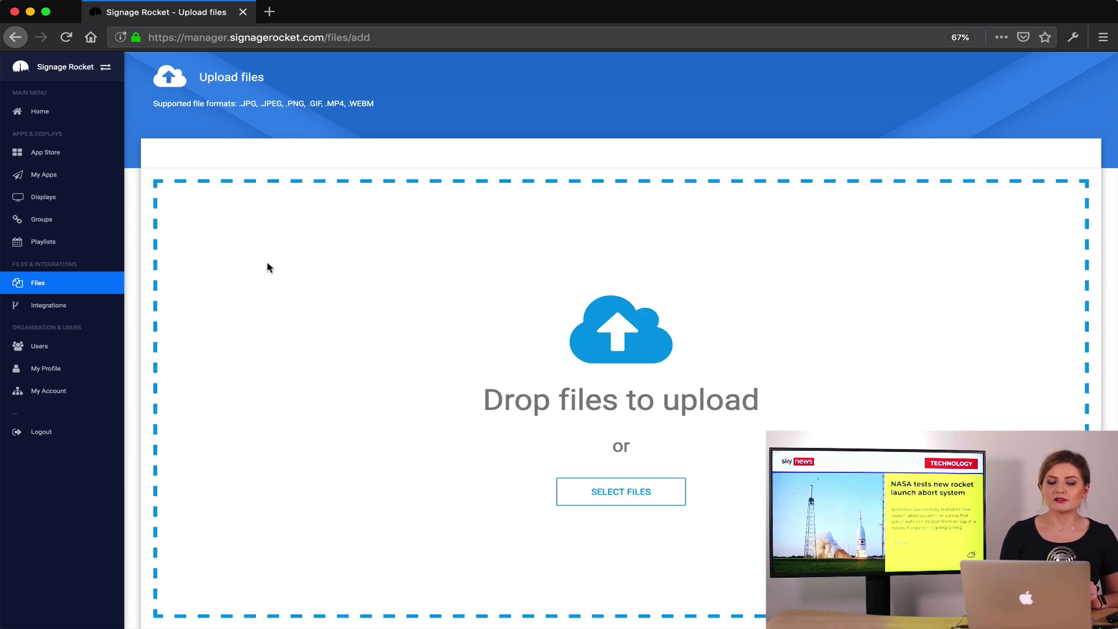
left_click(655, 489)
left_click_drag(456, 306, 491, 129)
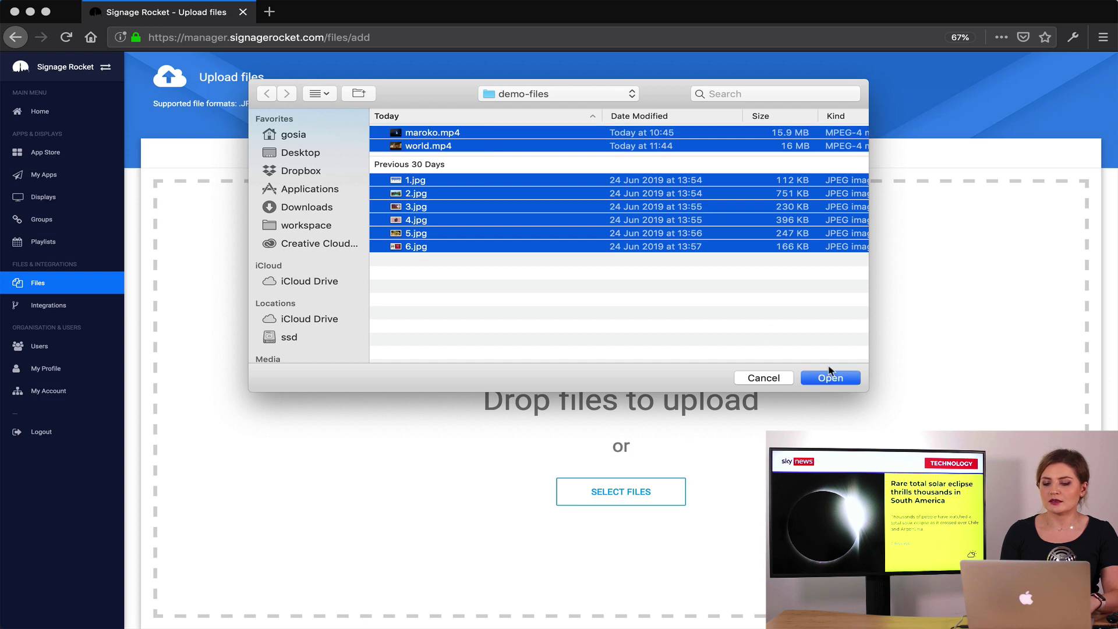
left_click(831, 377)
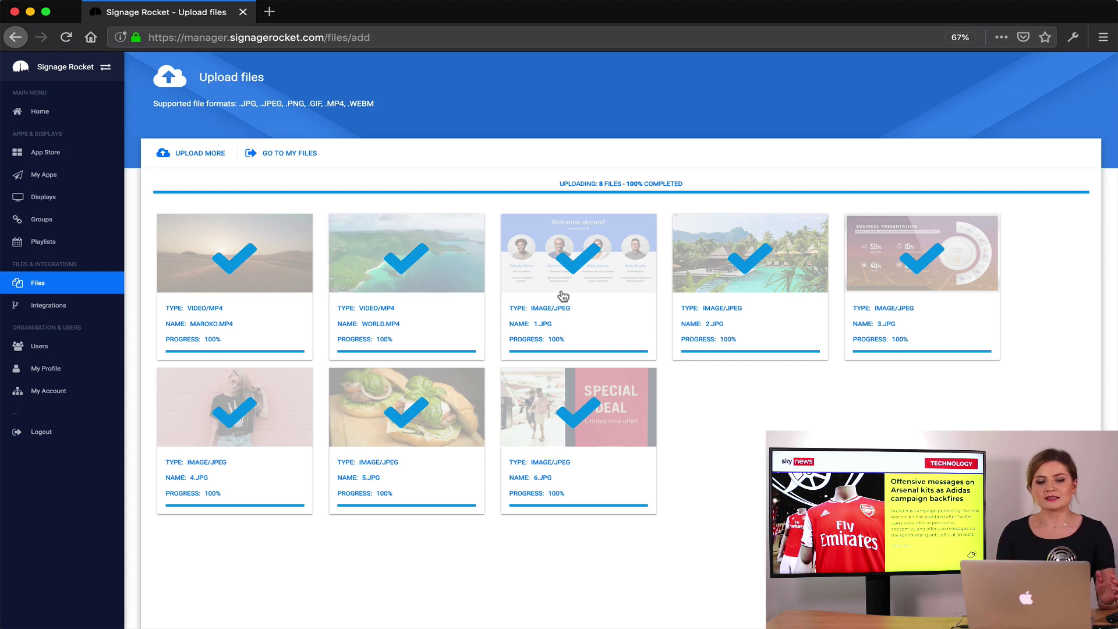
left_click(315, 156)
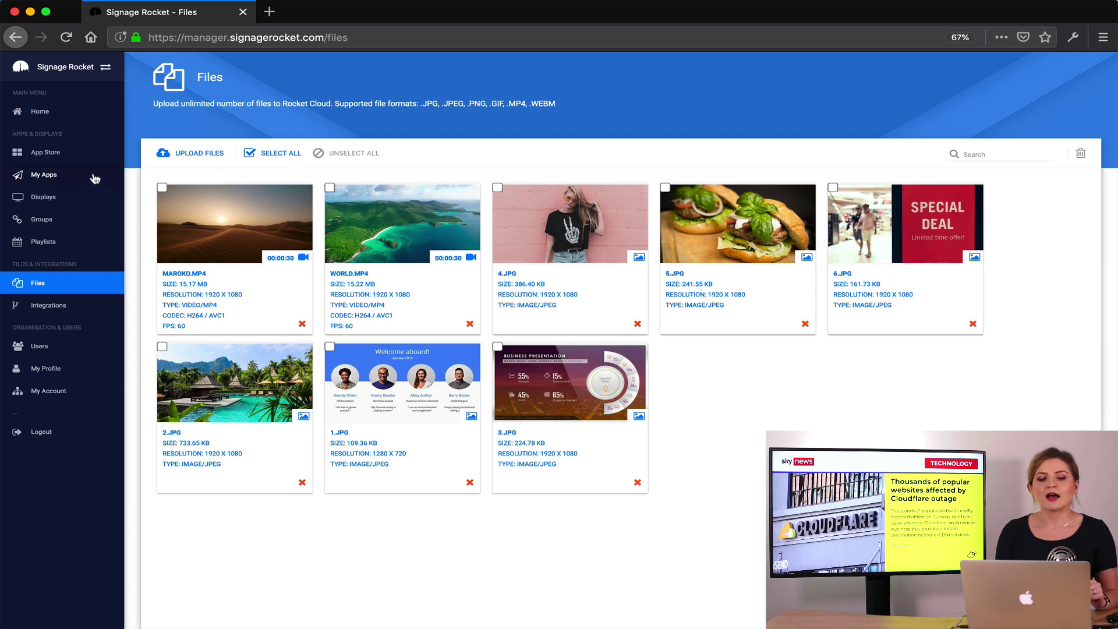
Add an Image & Video Gallery app named 'my gallery' holding six images, including 5.JPG and 2.JPG
left_click(64, 152)
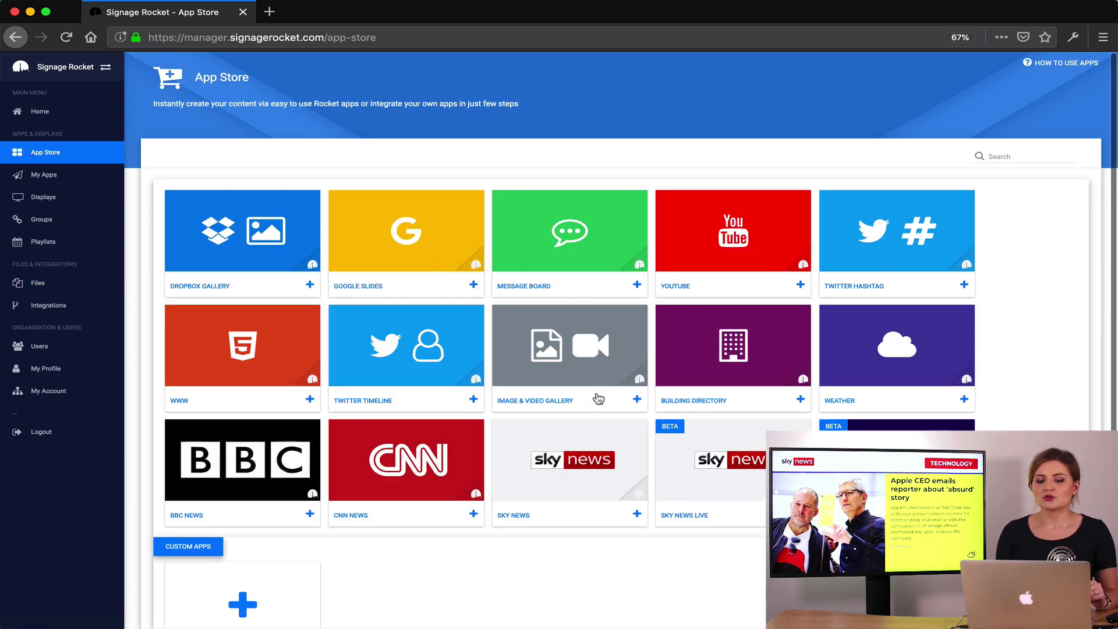
left_click(636, 399)
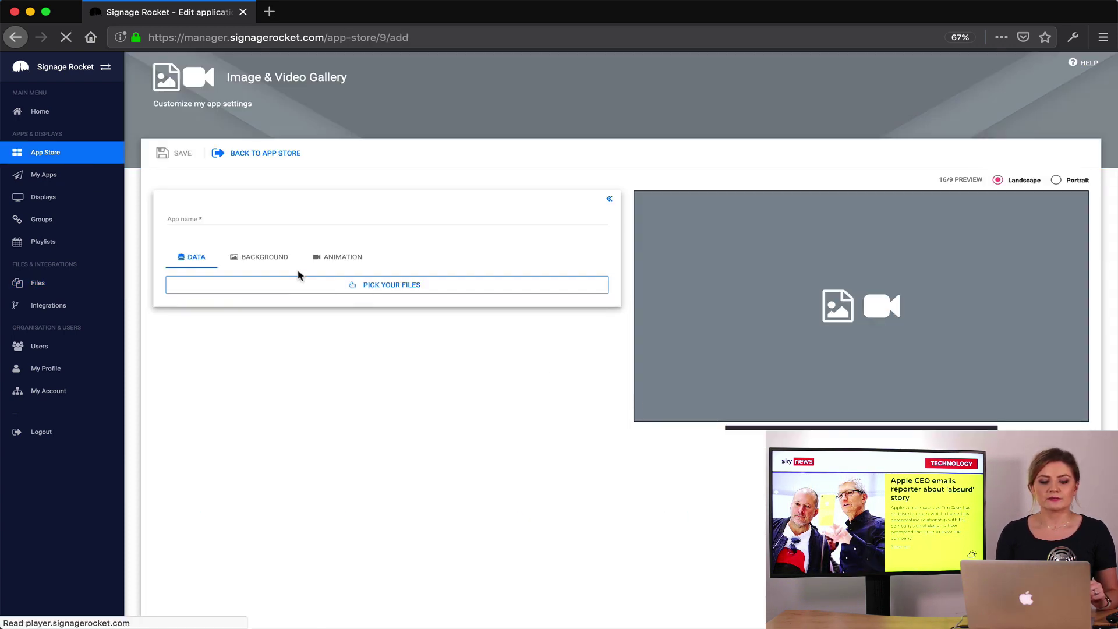
left_click(237, 216)
type("my gallery")
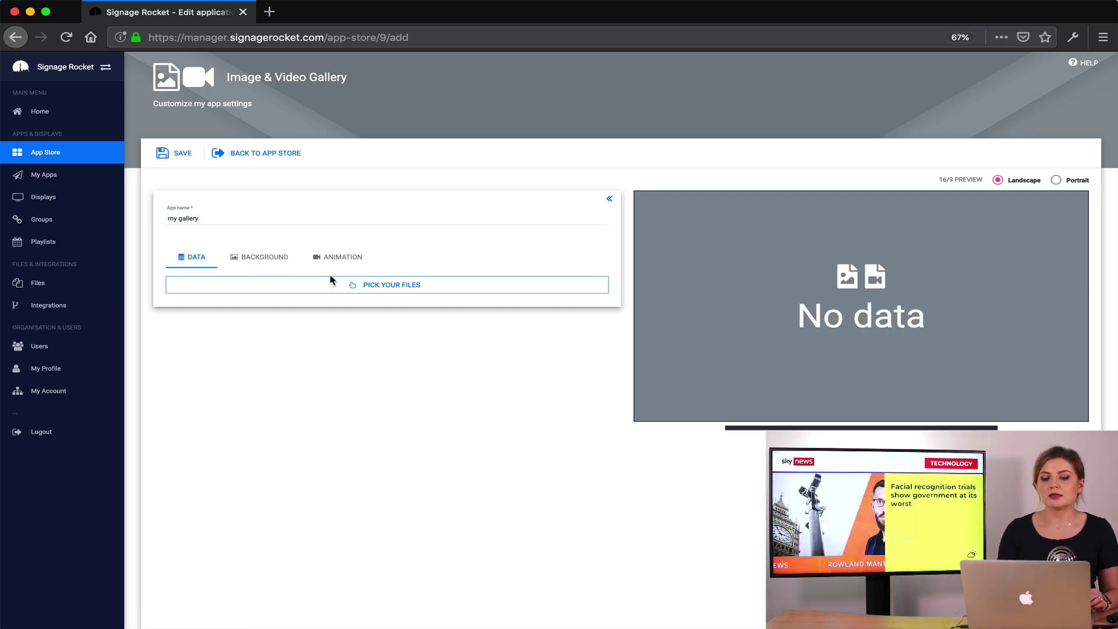
left_click(314, 287)
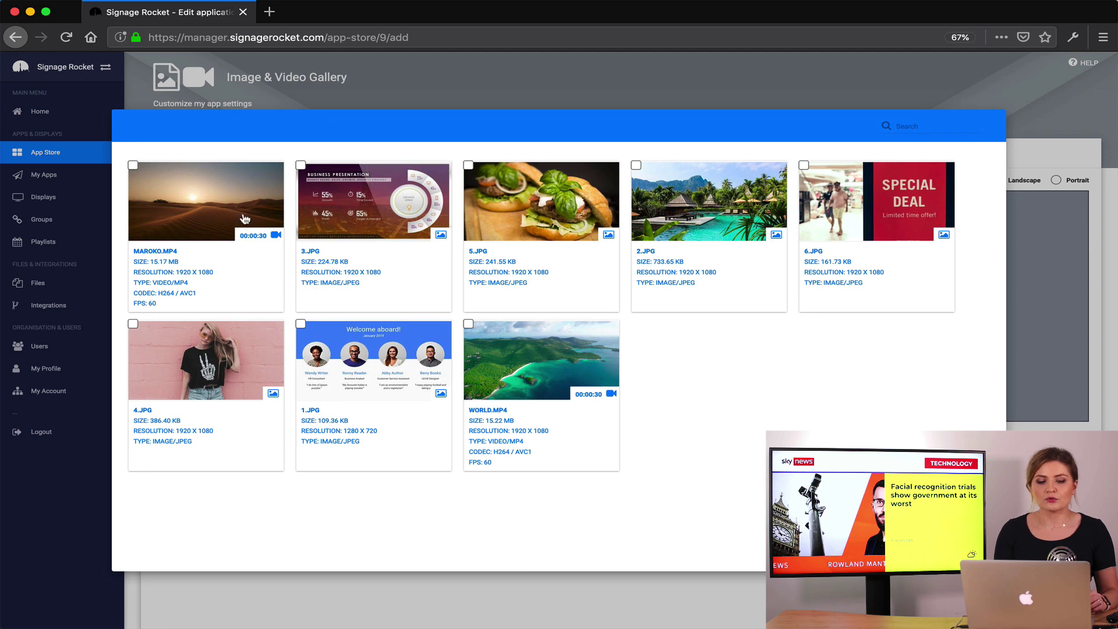
left_click(566, 207)
left_click(709, 207)
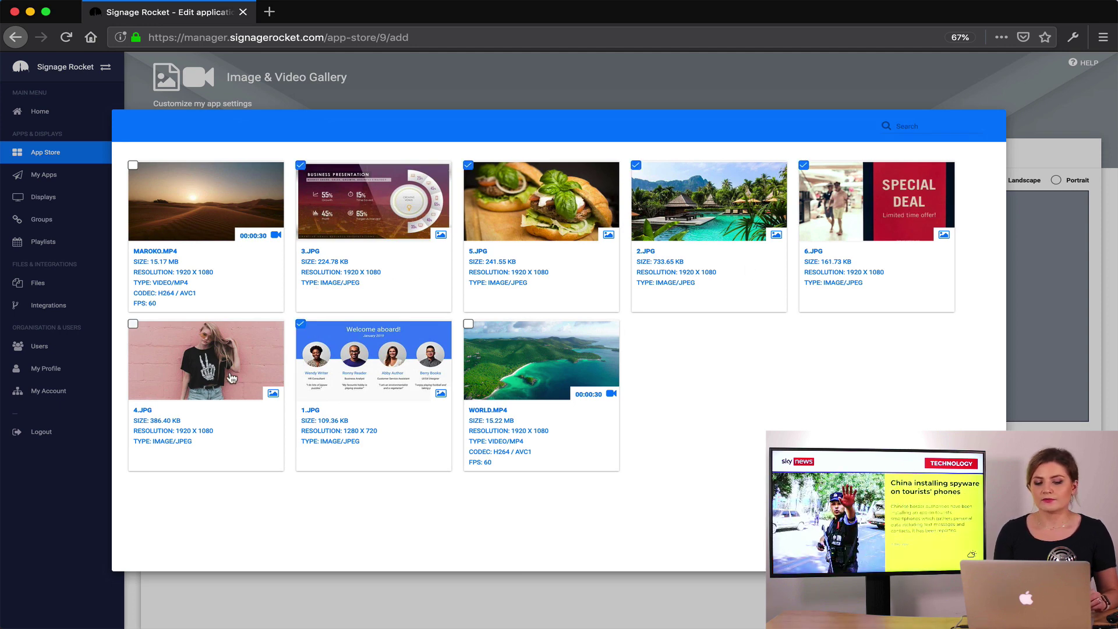
key("Escape")
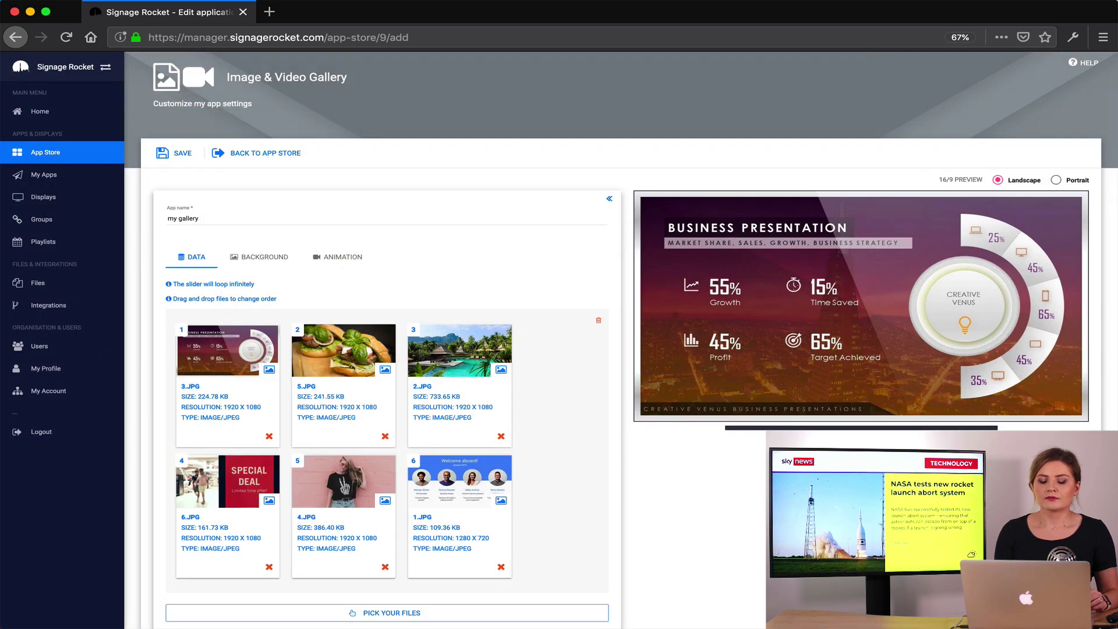
Set 3-second slides with a 0.6-second Fade animation and save the gallery app
scroll(726, 546, "down", 1)
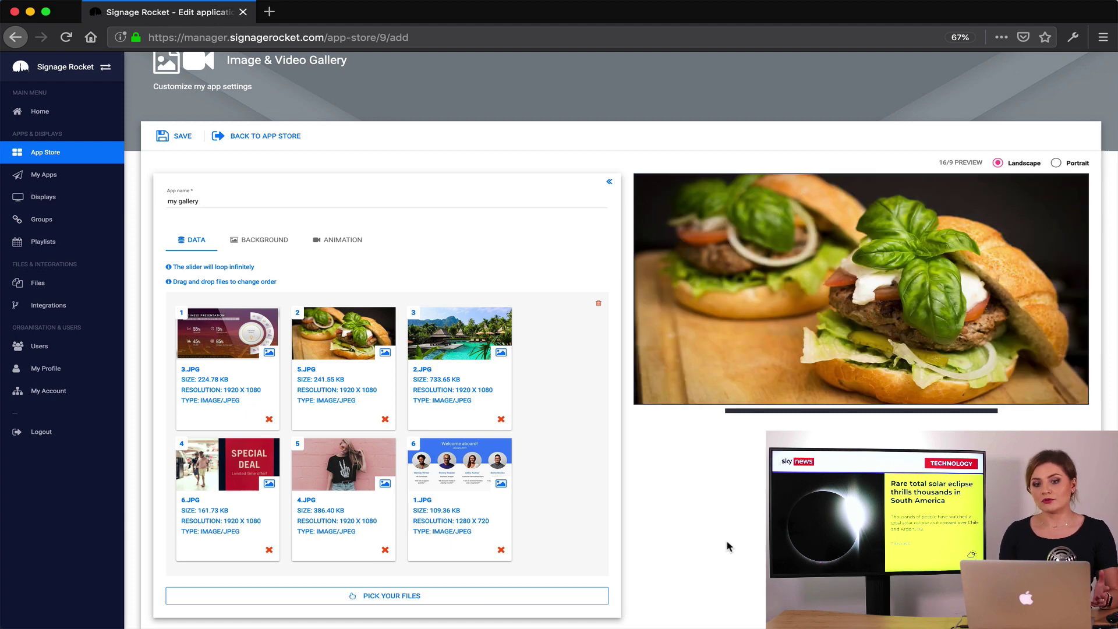
left_click(337, 242)
left_click(200, 293)
key("BackSpace")
type("3")
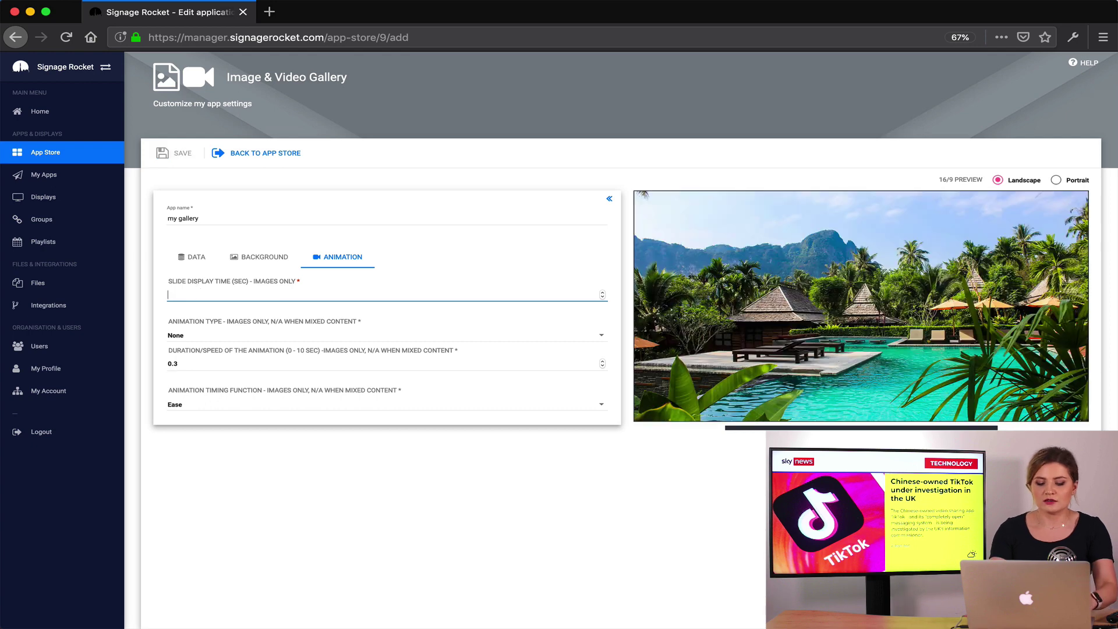
left_click(199, 341)
left_click(201, 357)
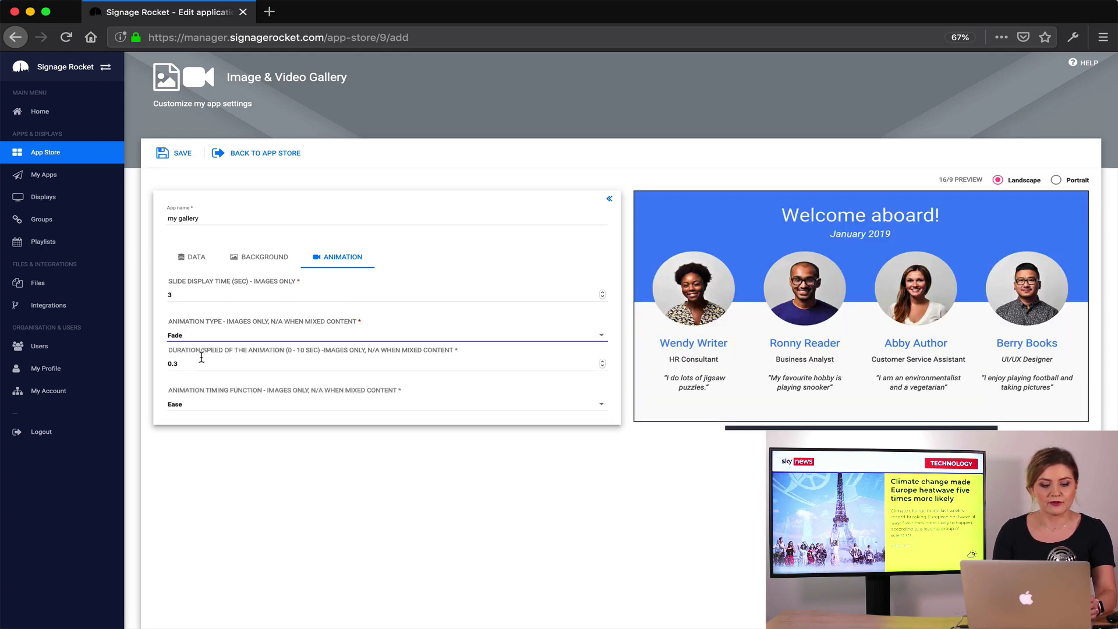
left_click(201, 356)
key("BackSpace")
type("6")
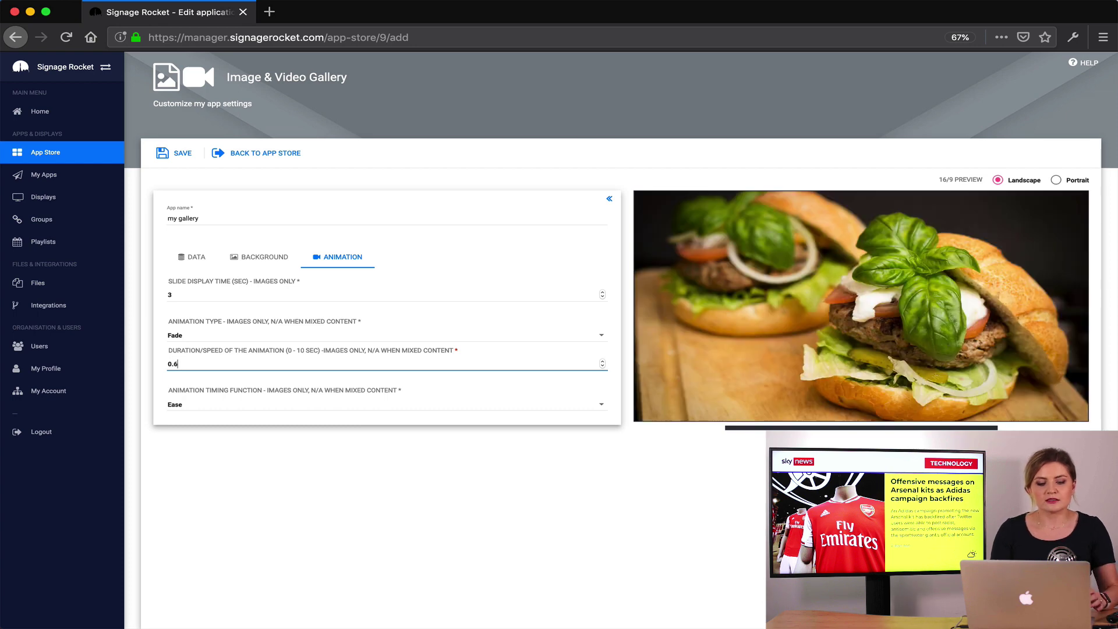
left_click(171, 154)
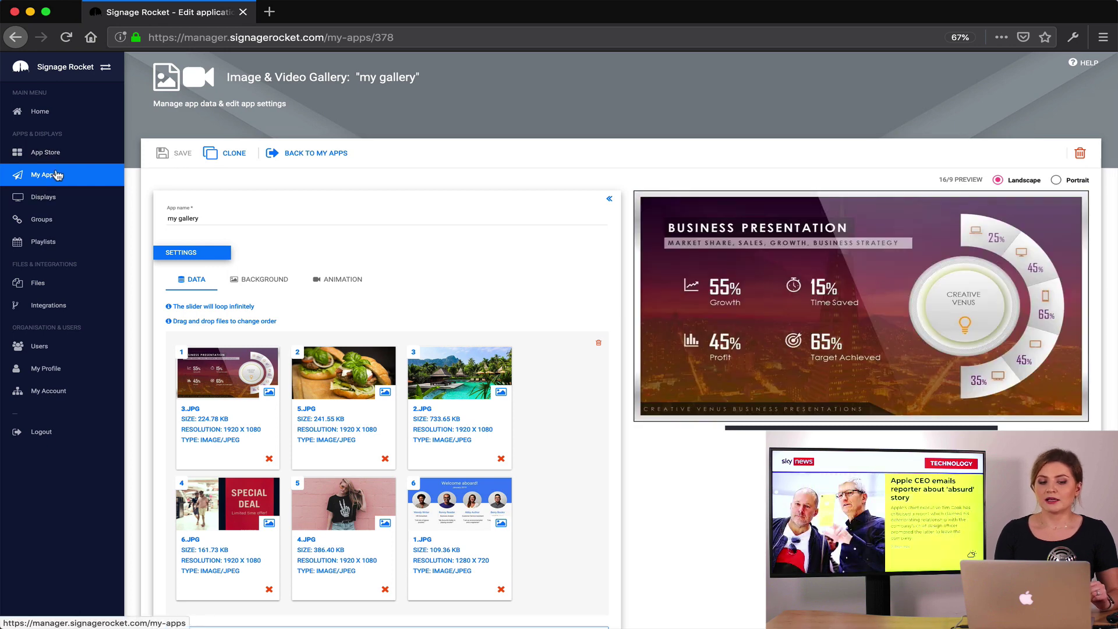
left_click(57, 175)
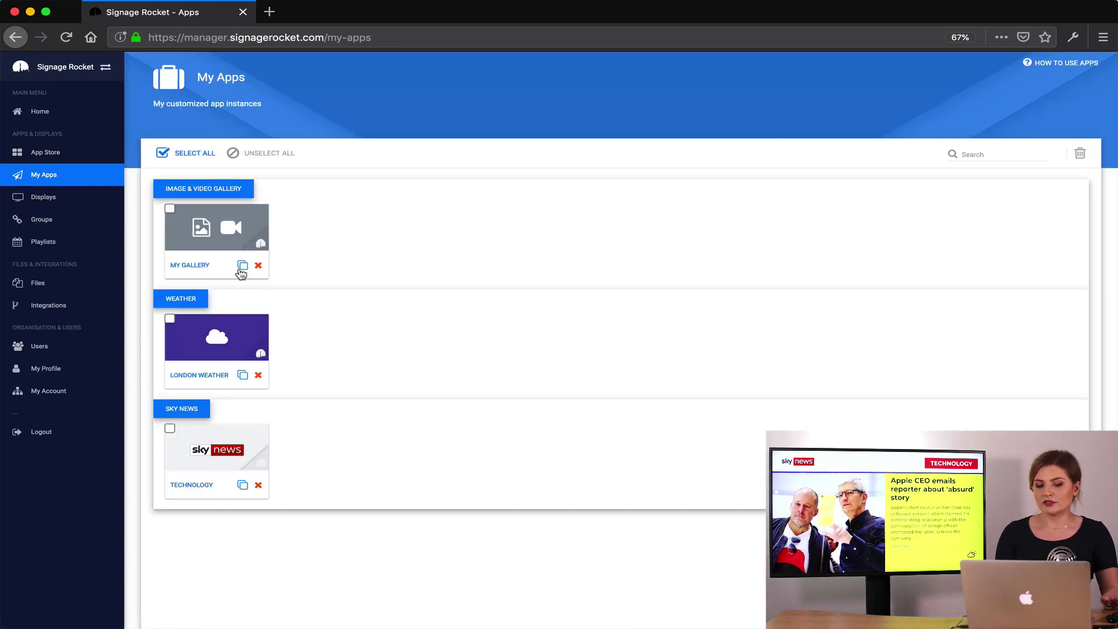
Assign the My Gallery app to MAIN DISPLAY 1830 only
left_click(71, 199)
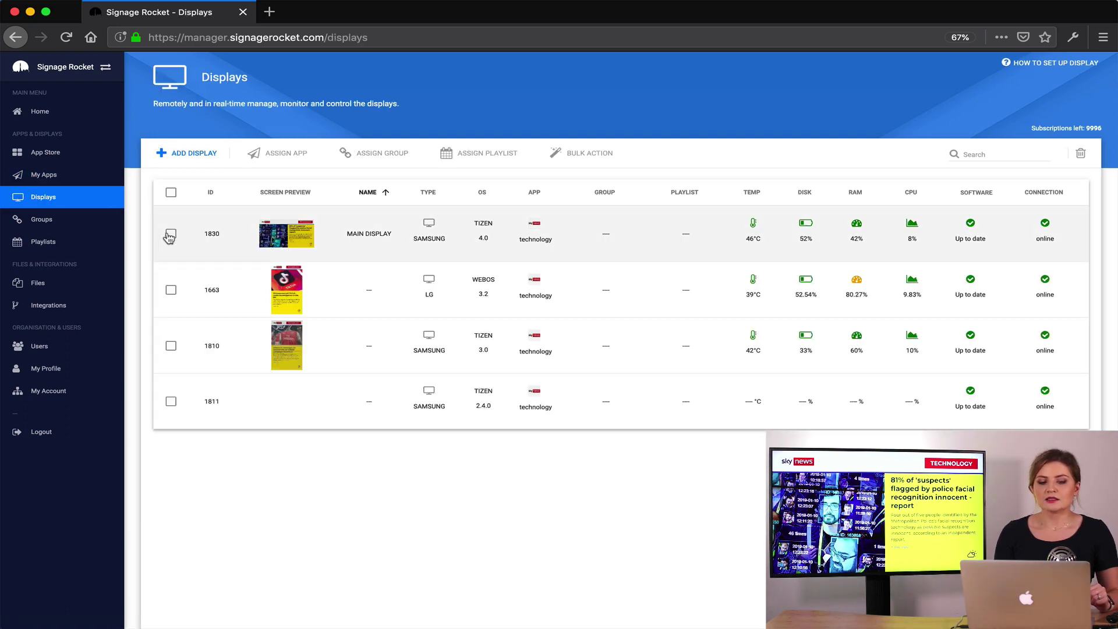
left_click(171, 233)
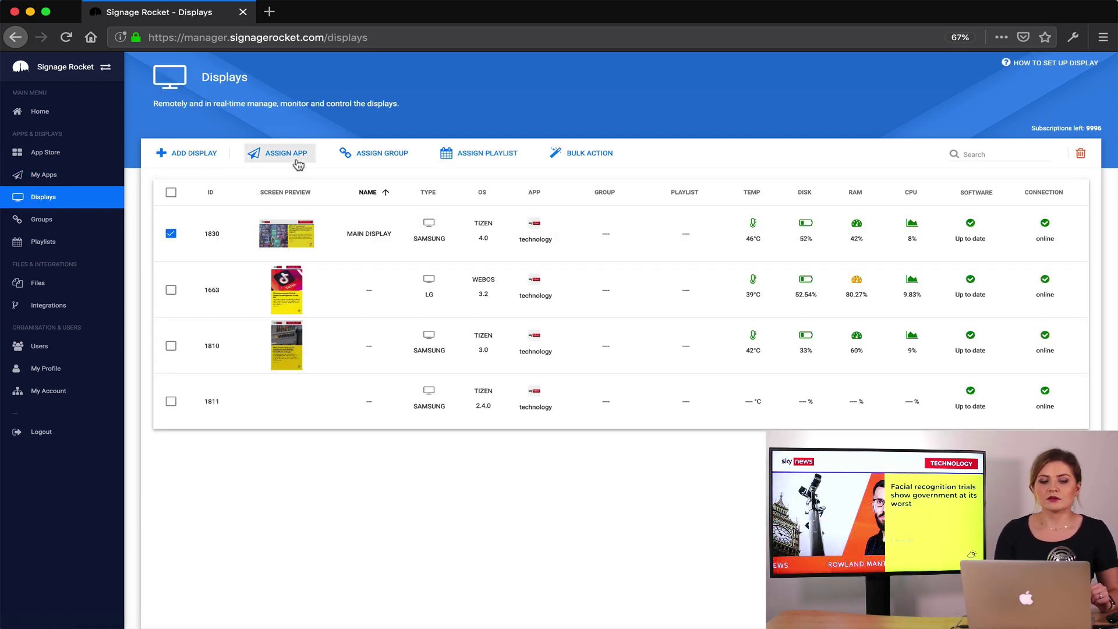
left_click(297, 161)
left_click(328, 195)
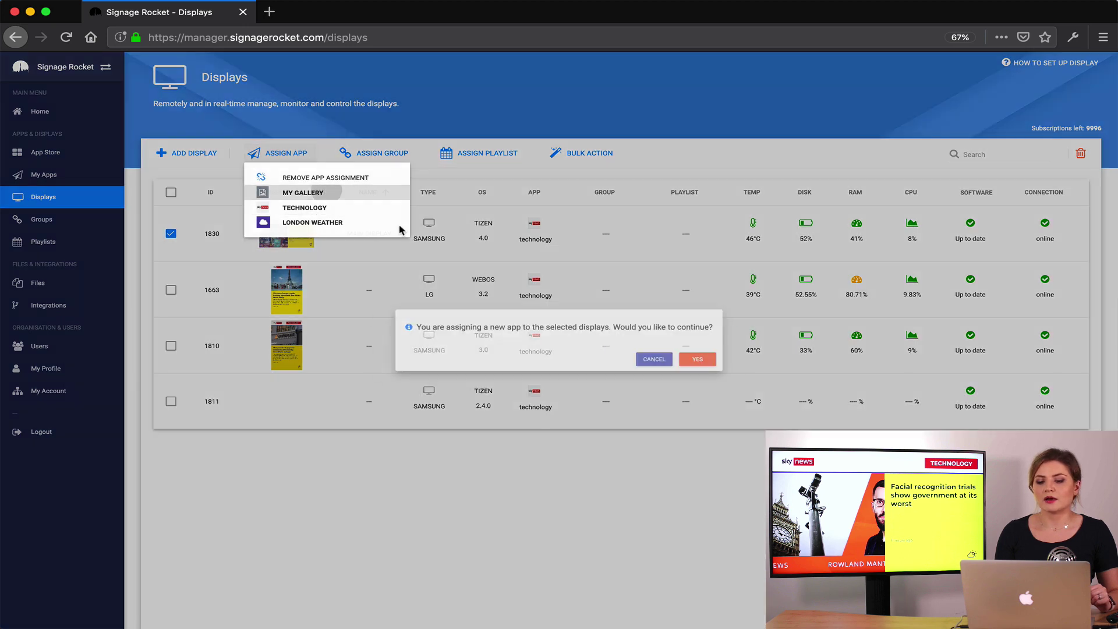
left_click(728, 361)
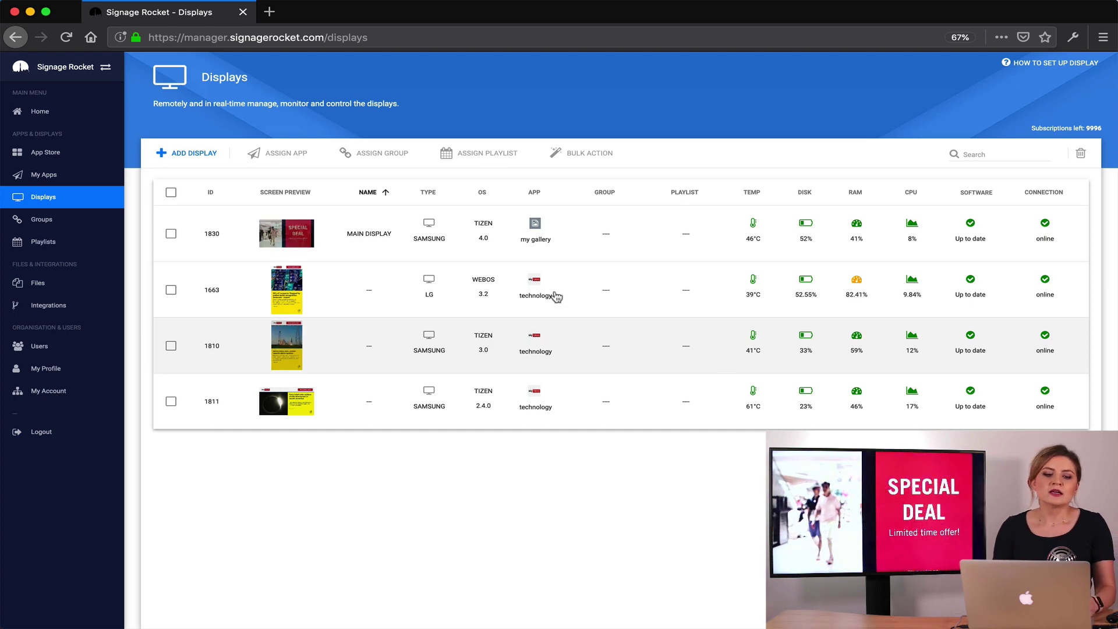
Change my gallery's animation type to Slide Left, save, and apply it to the display
left_click(105, 176)
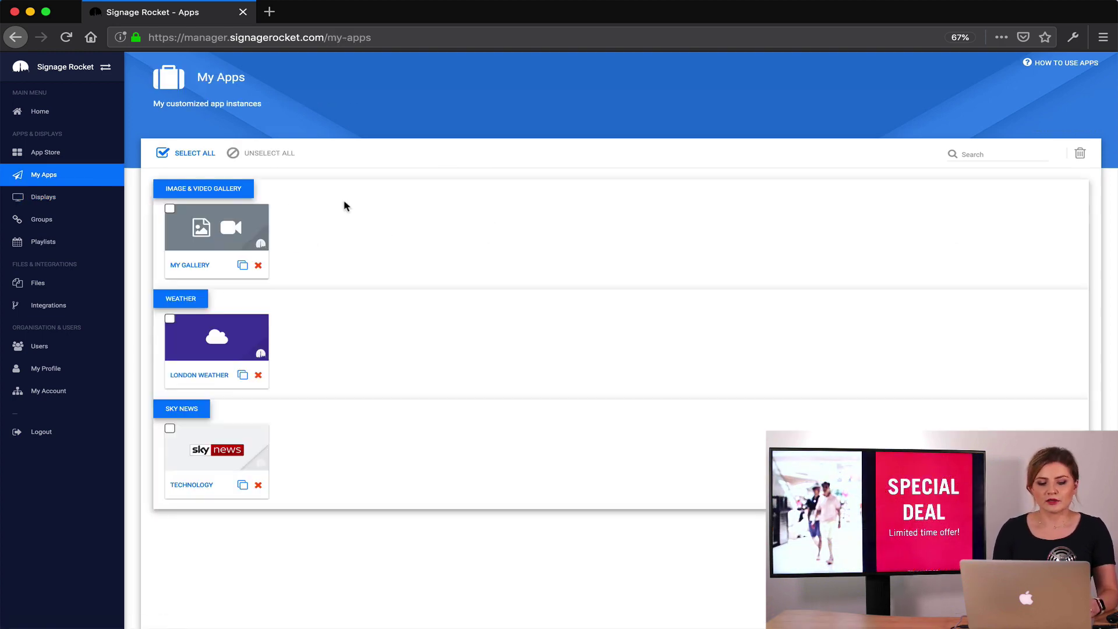
left_click(228, 228)
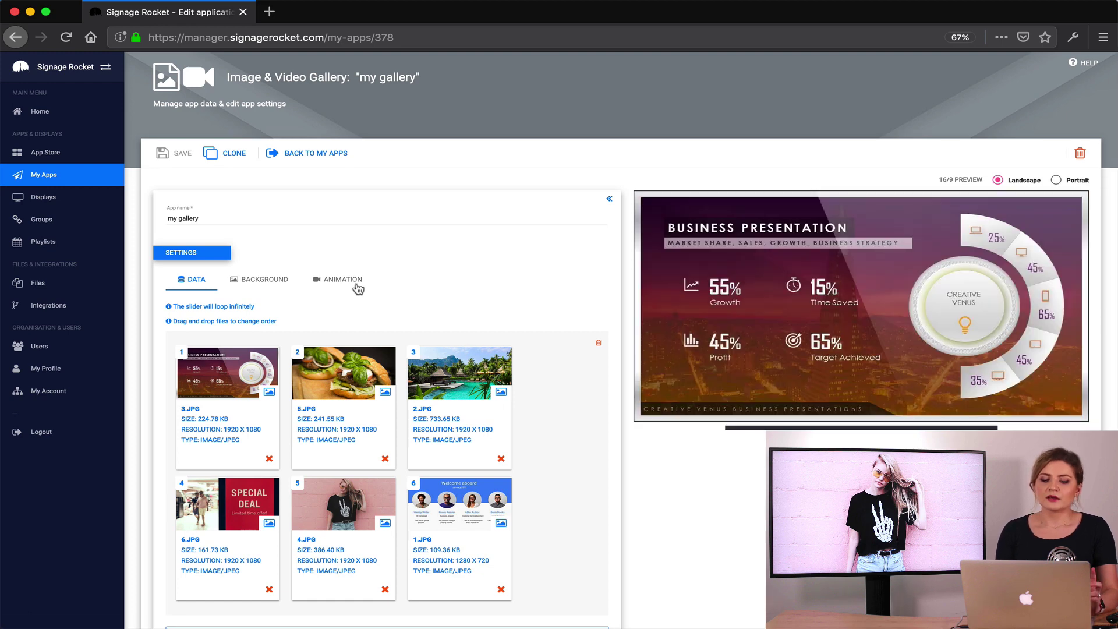
left_click(355, 284)
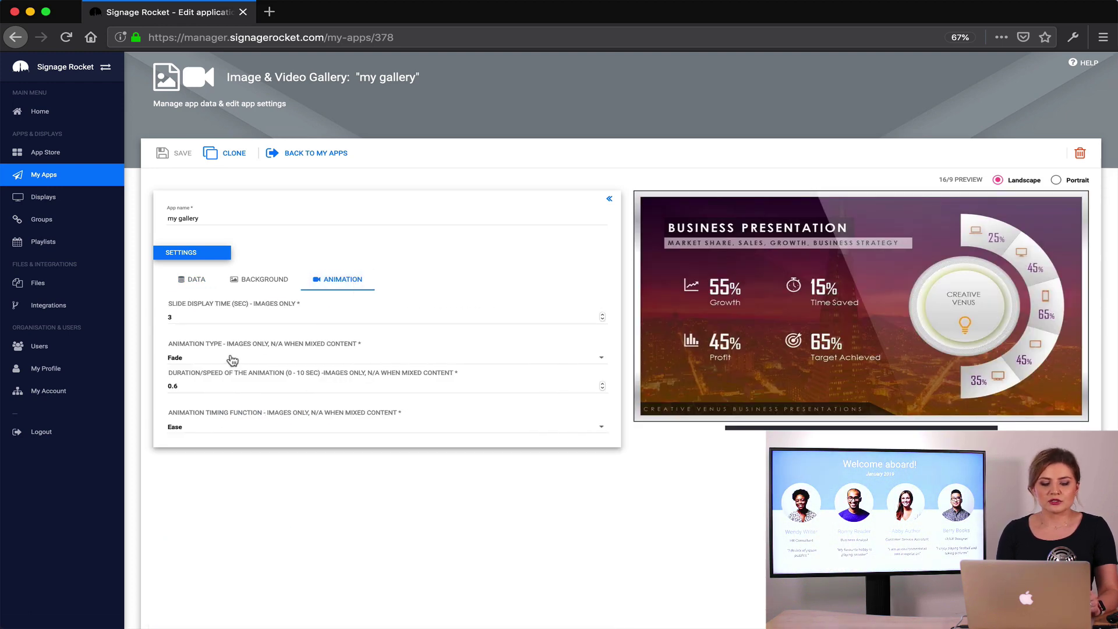
left_click(232, 360)
scroll(231, 395, "down", 4)
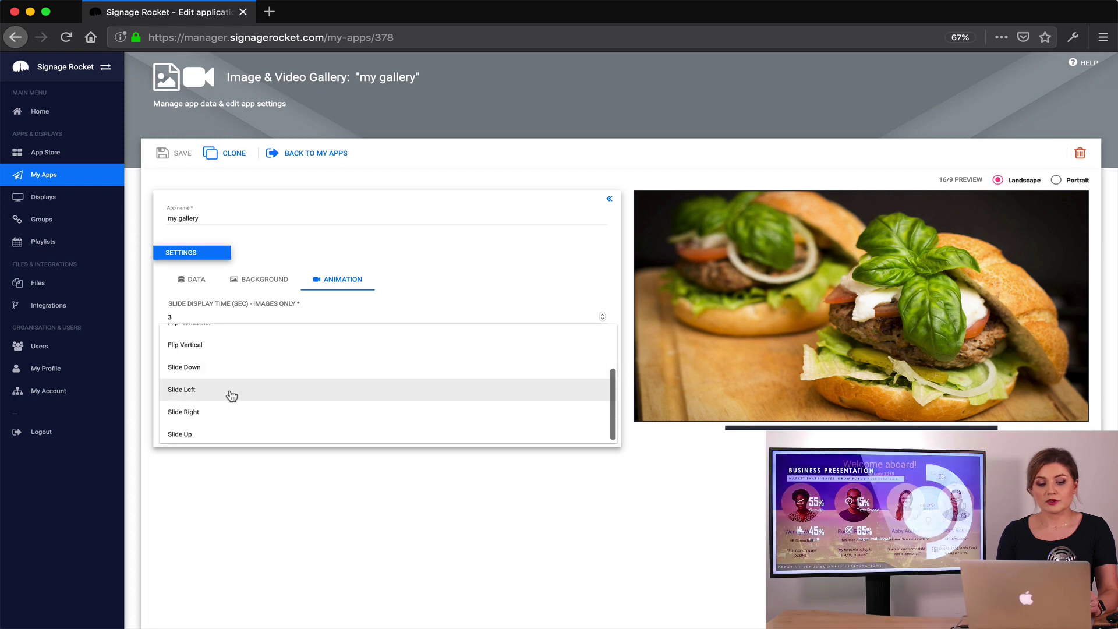
left_click(231, 396)
left_click(174, 153)
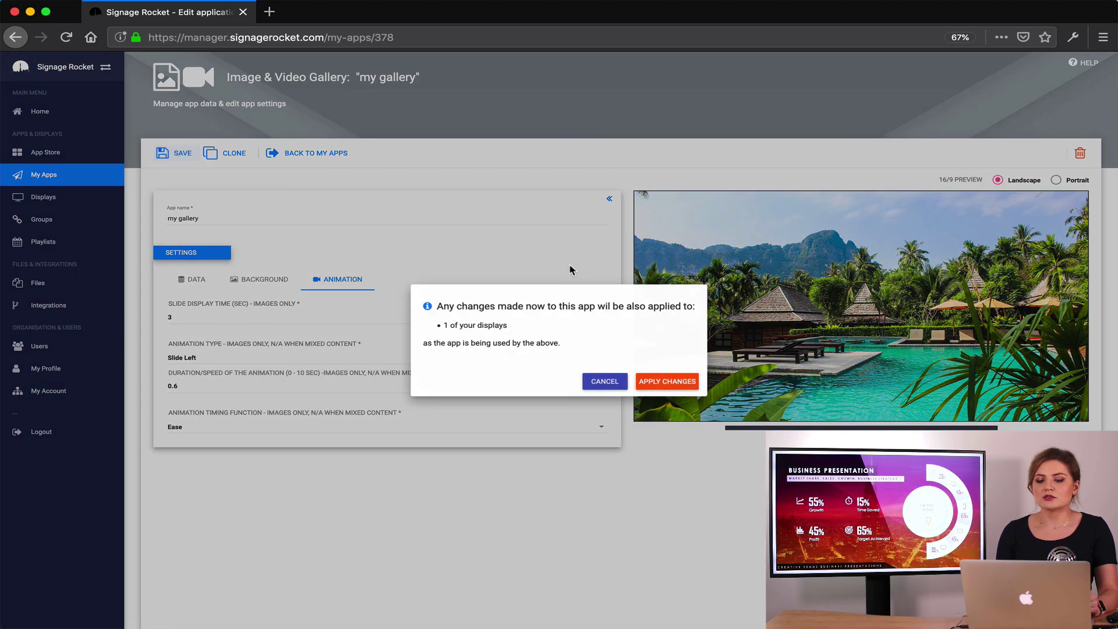
left_click(676, 382)
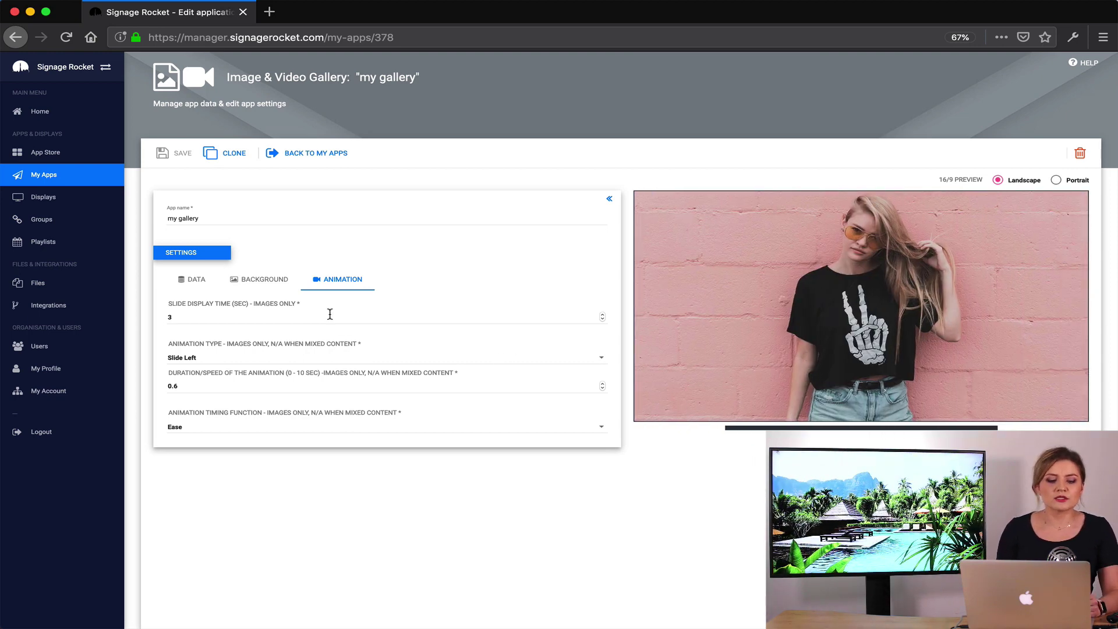
left_click(198, 281)
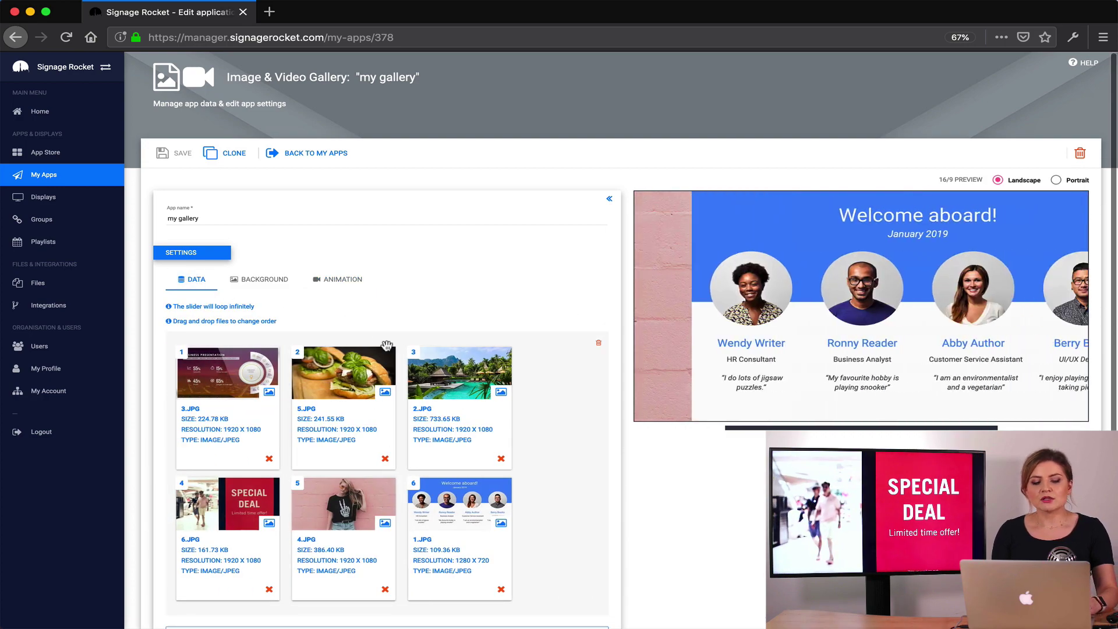
Delete the unwanted image cards, including 1.JPG, so only 3.JPG remains in my gallery
left_click(379, 460)
left_click(380, 459)
left_click(380, 460)
left_click(380, 459)
left_click(381, 460)
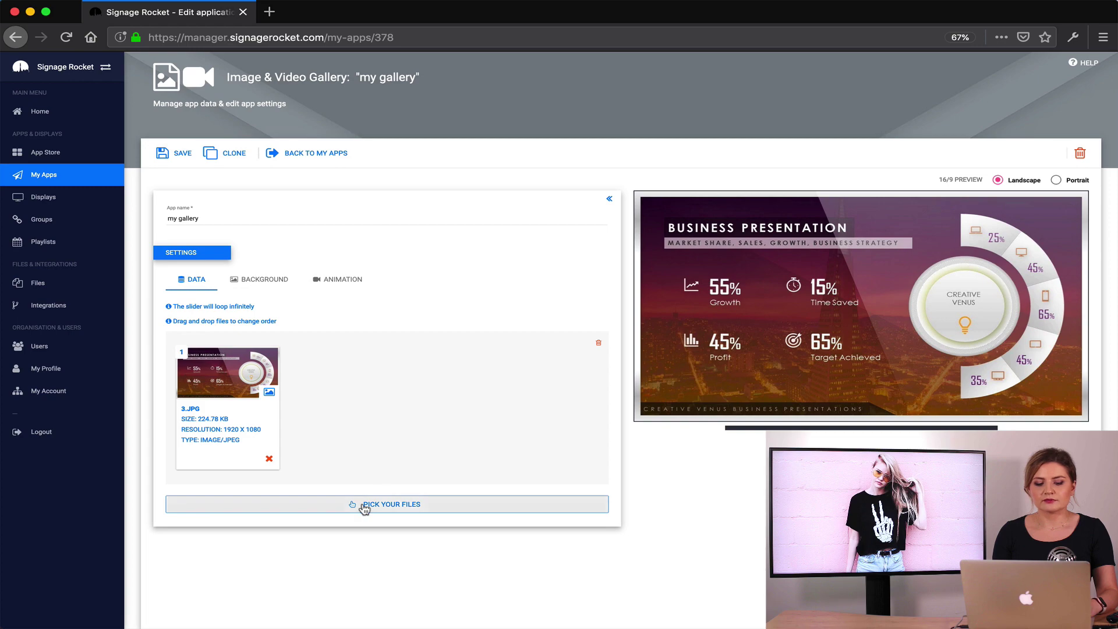
Add the MAROKO.MP4 and WORLD.MP4 videos to my gallery, save, and apply to the display
left_click(363, 504)
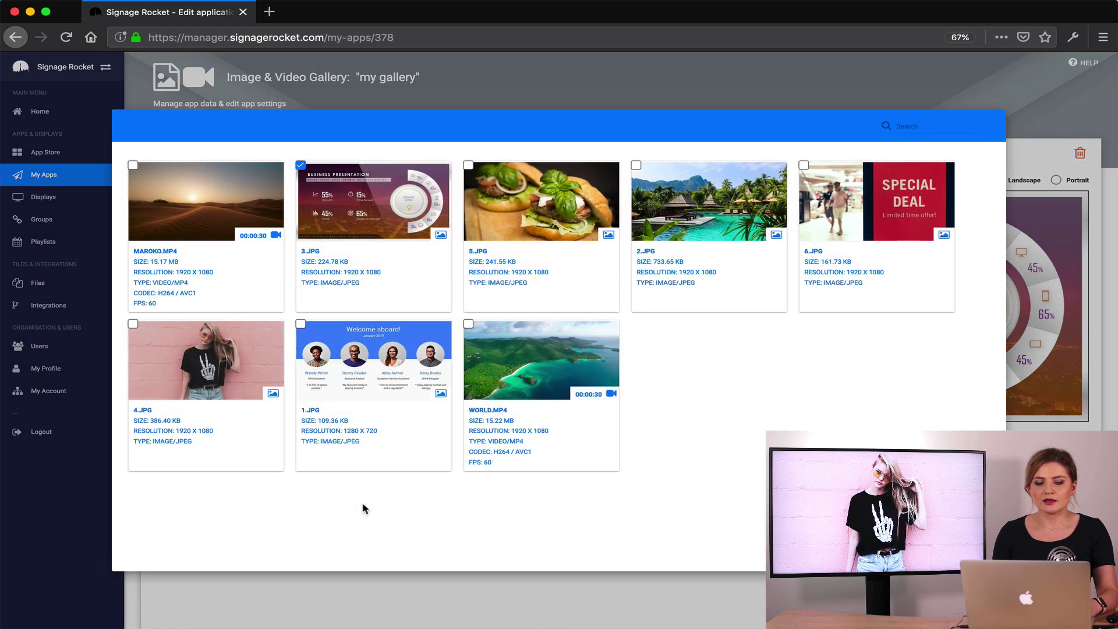
left_click(227, 209)
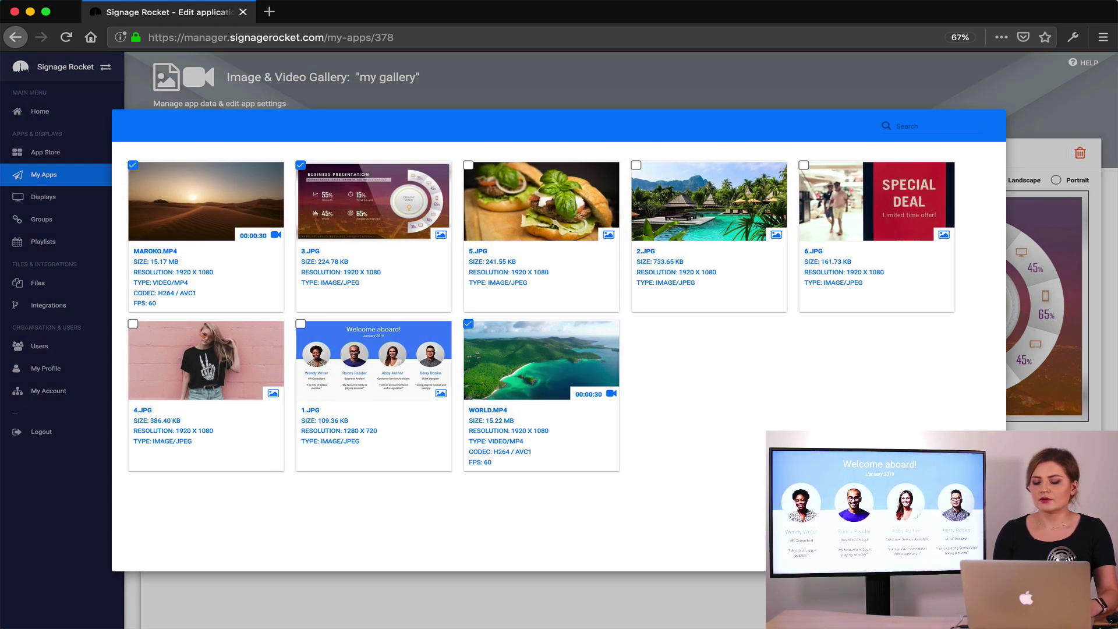
key("Escape")
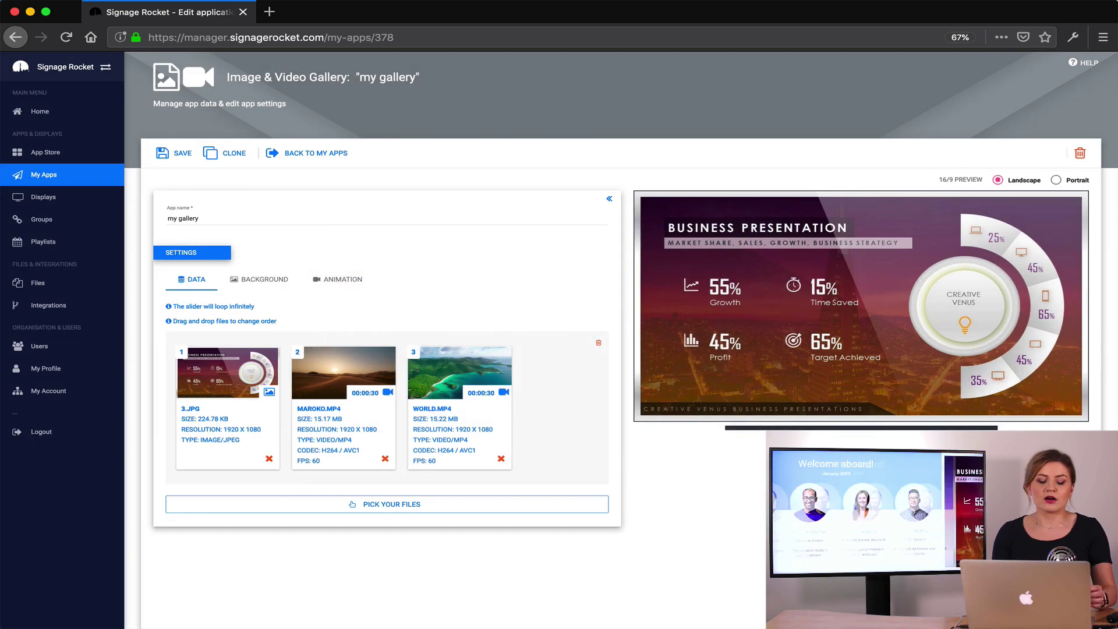
left_click(175, 155)
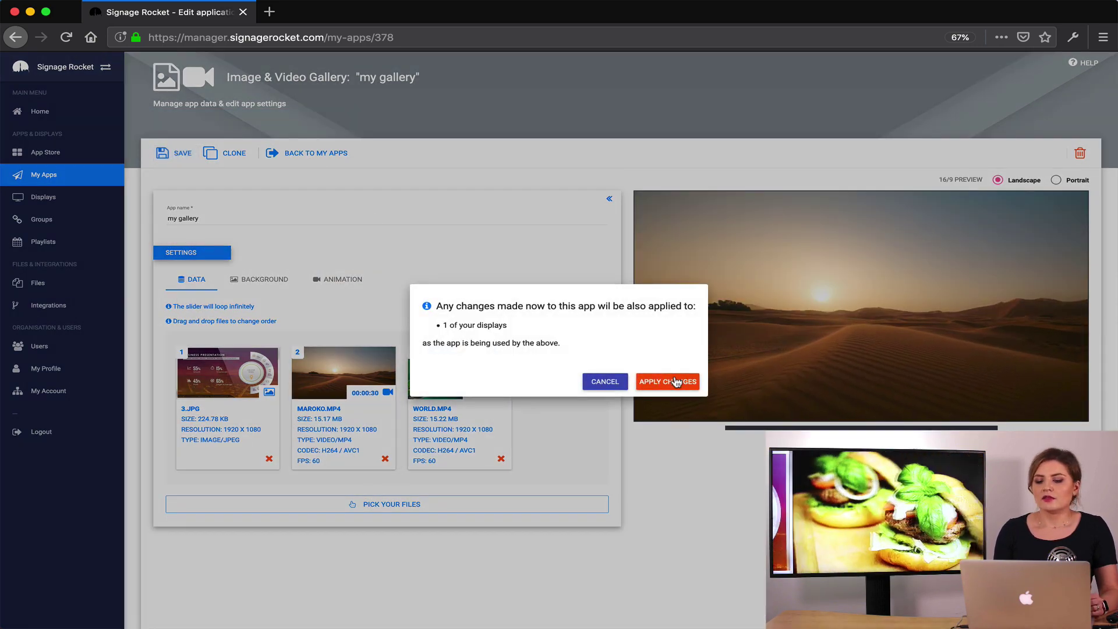
left_click(675, 382)
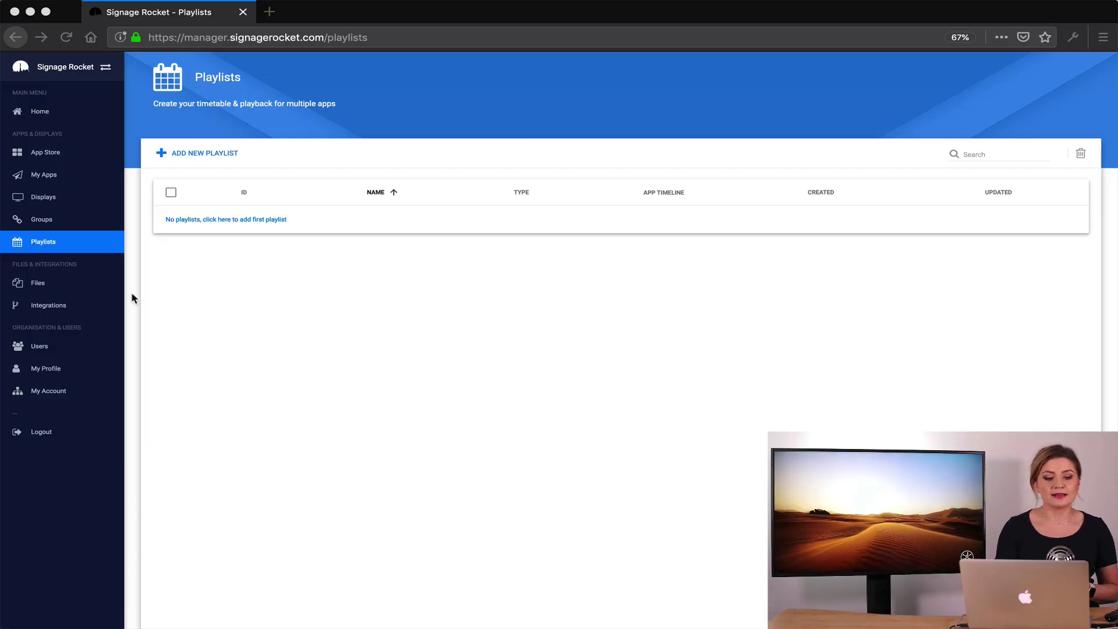
Create playlist 'my playlist1' with London Weather, Technology and My Gallery at 10 seconds each
left_click(214, 155)
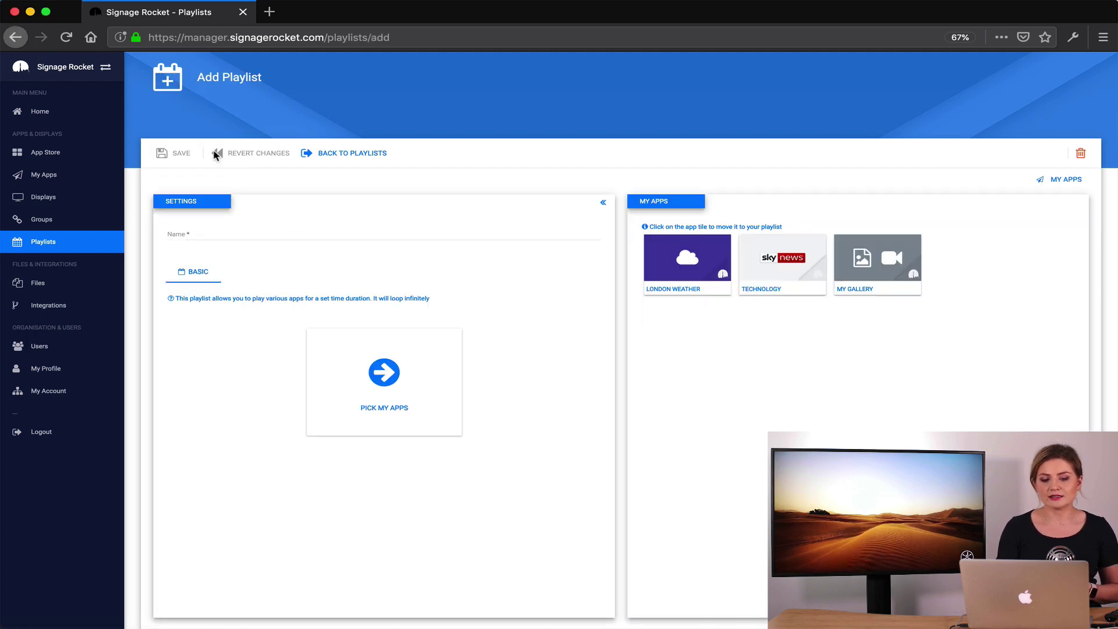
left_click(273, 232)
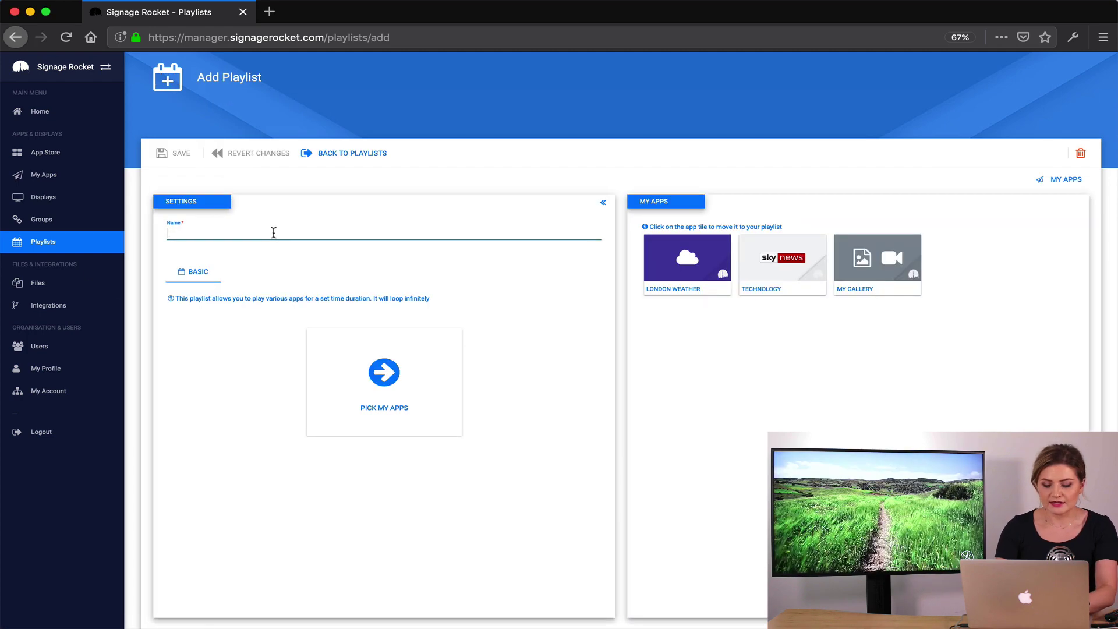
type("my playlist1")
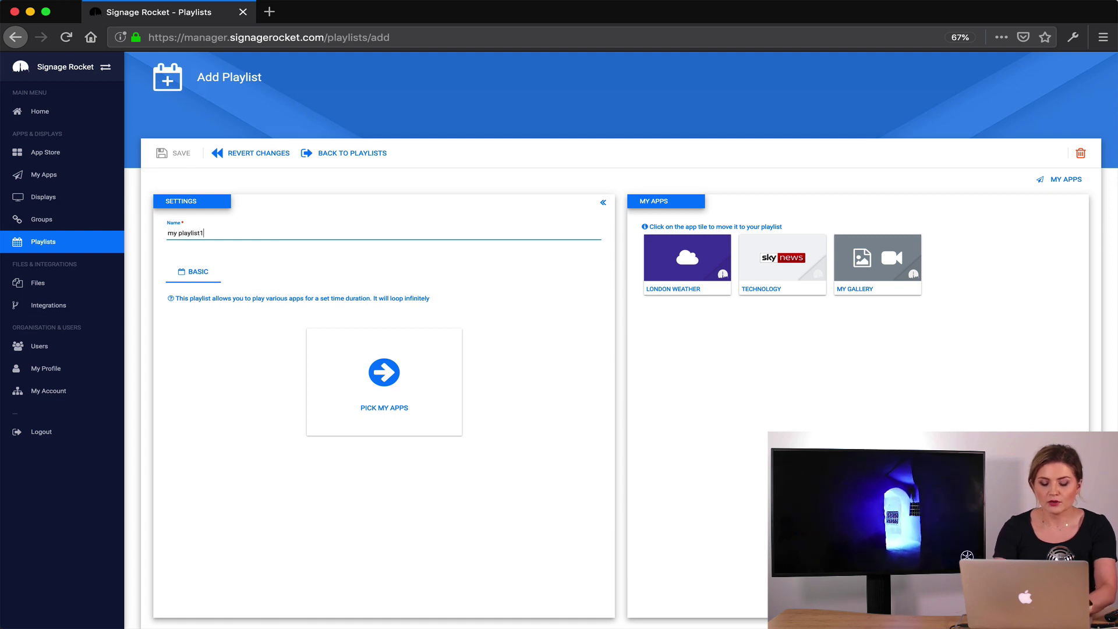
left_click(675, 268)
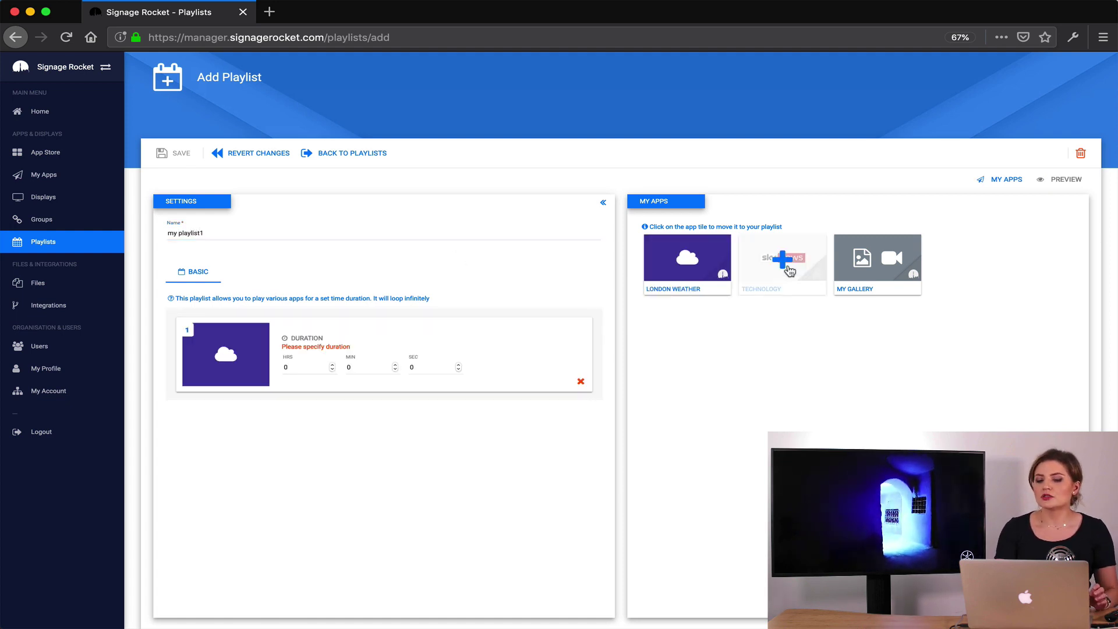
left_click(792, 261)
left_click(889, 265)
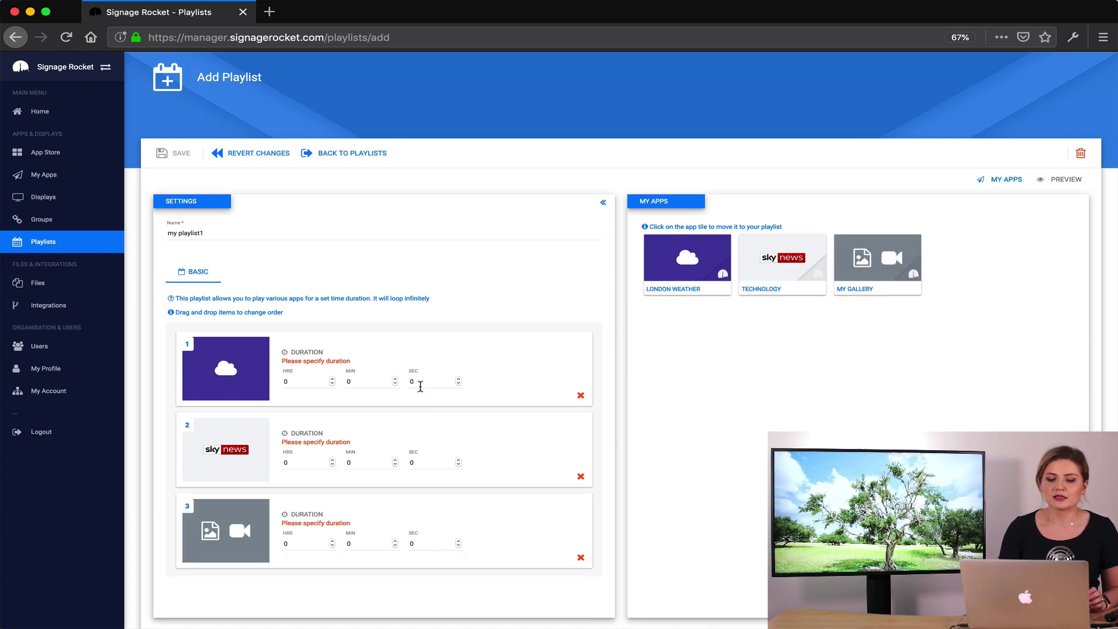
type("10")
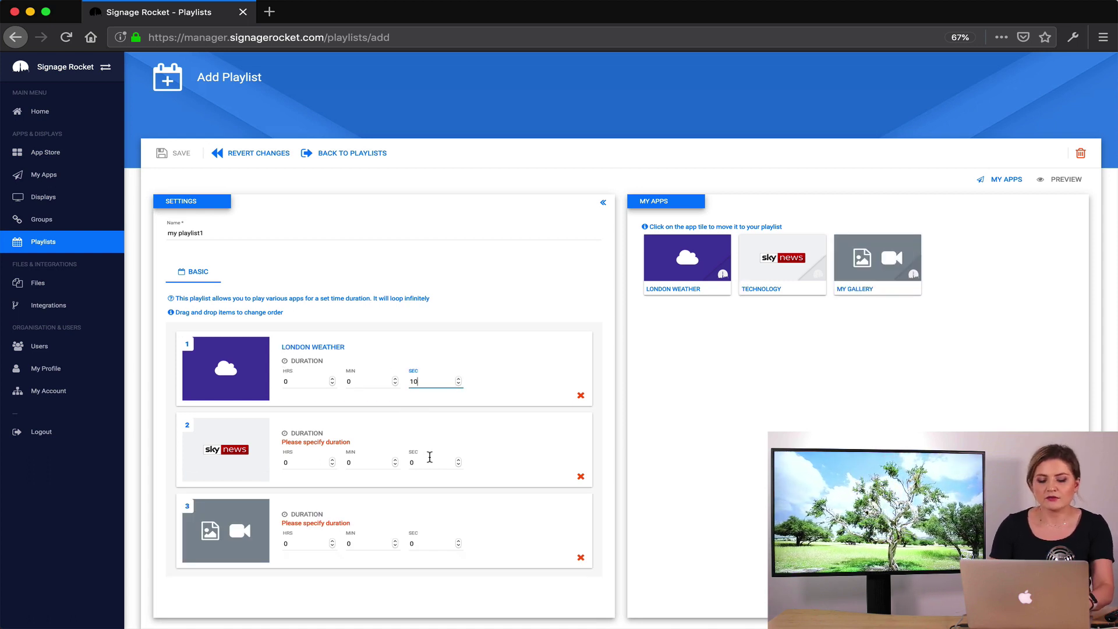
type("10")
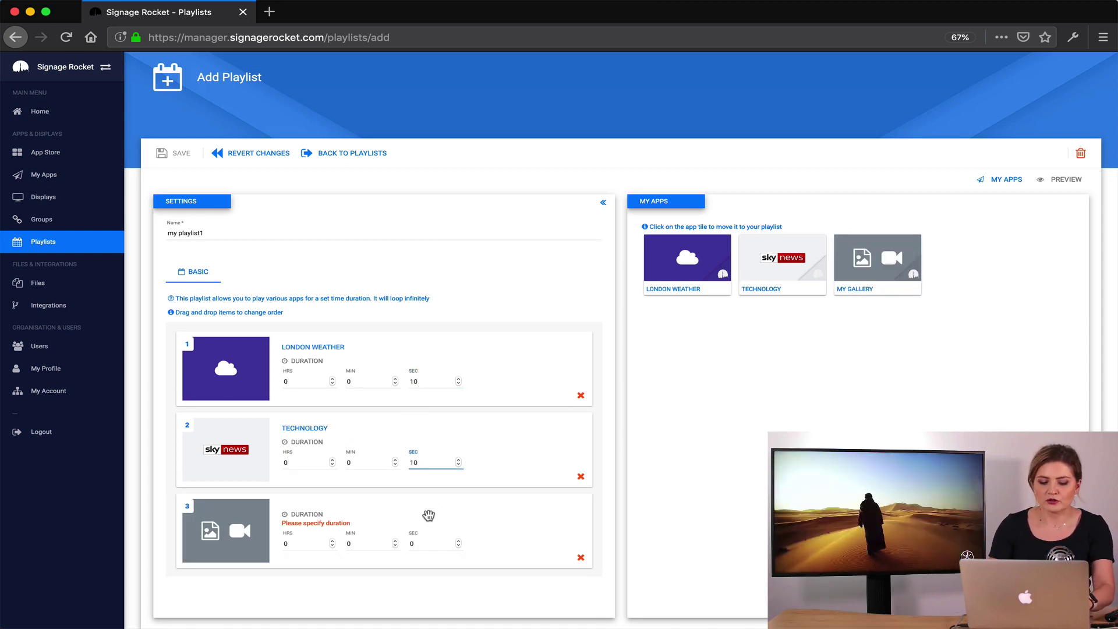
type("10")
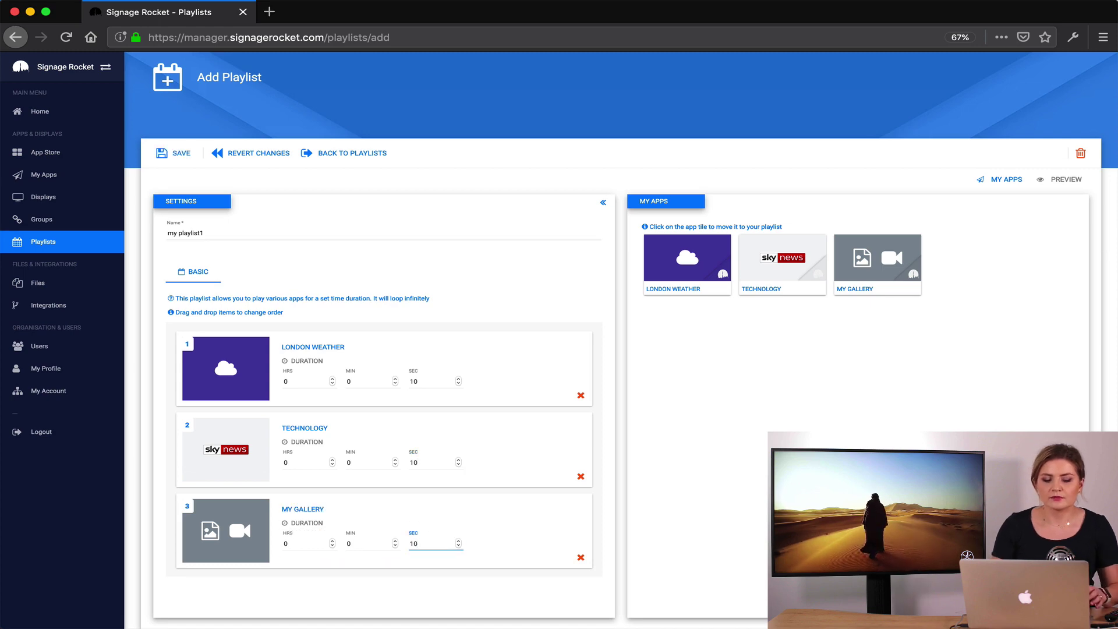
left_click(190, 155)
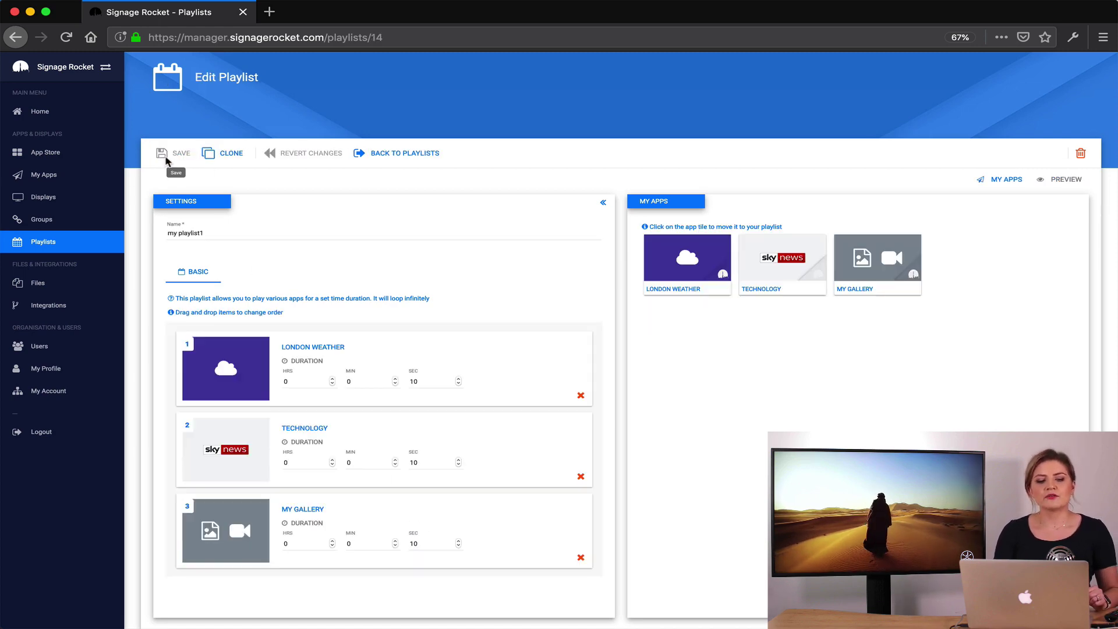
Assign my playlist1 to MAIN DISPLAY 1830
left_click(74, 199)
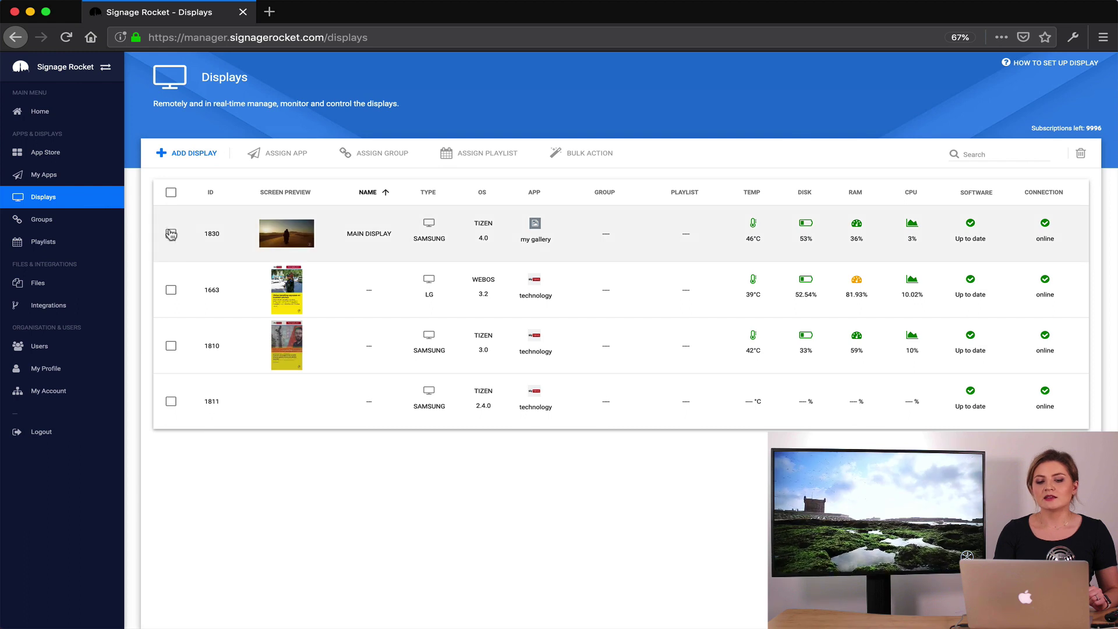
left_click(170, 233)
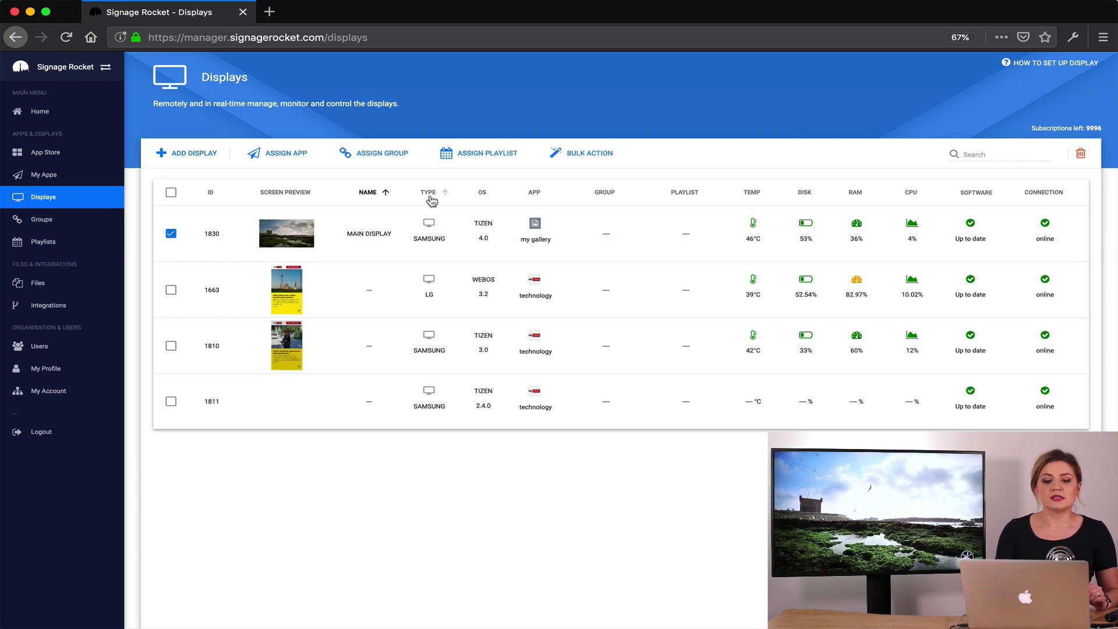
left_click(478, 154)
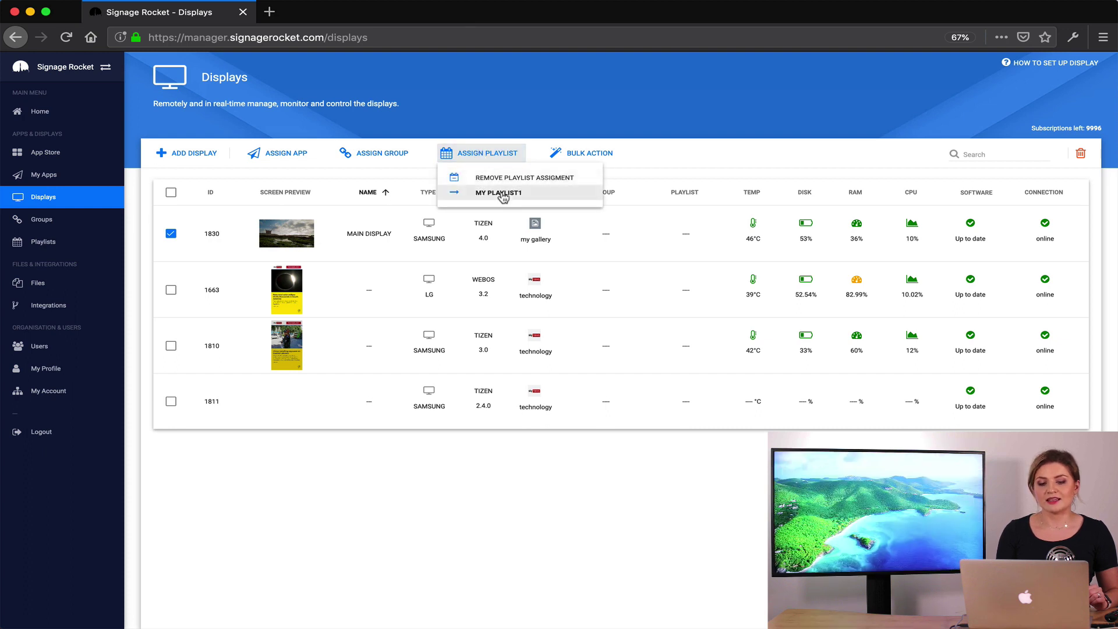
left_click(498, 191)
left_click(748, 365)
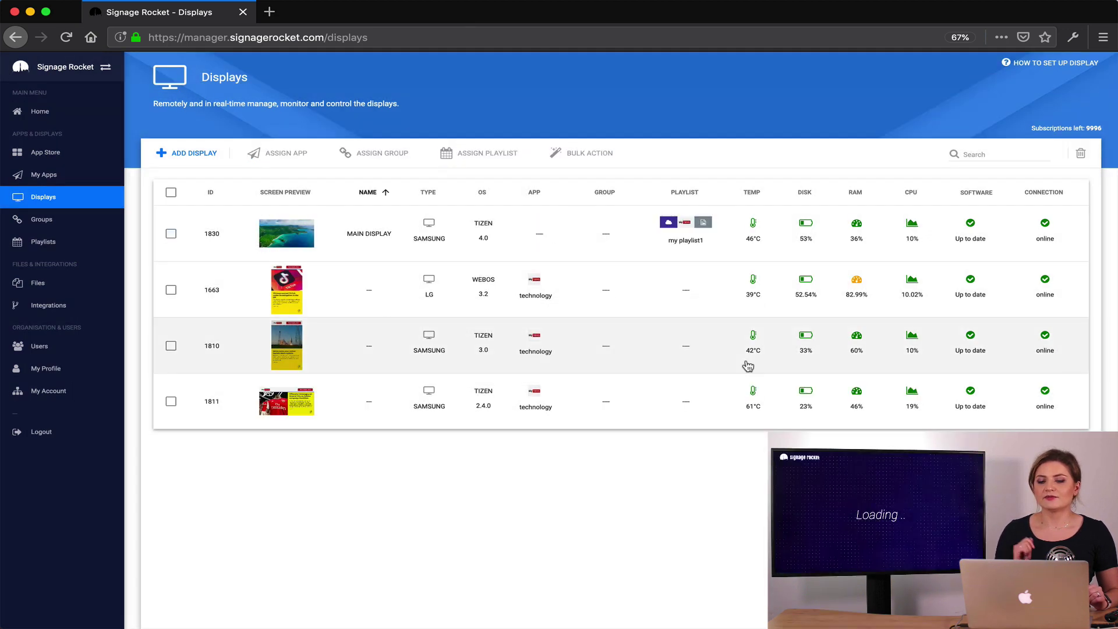